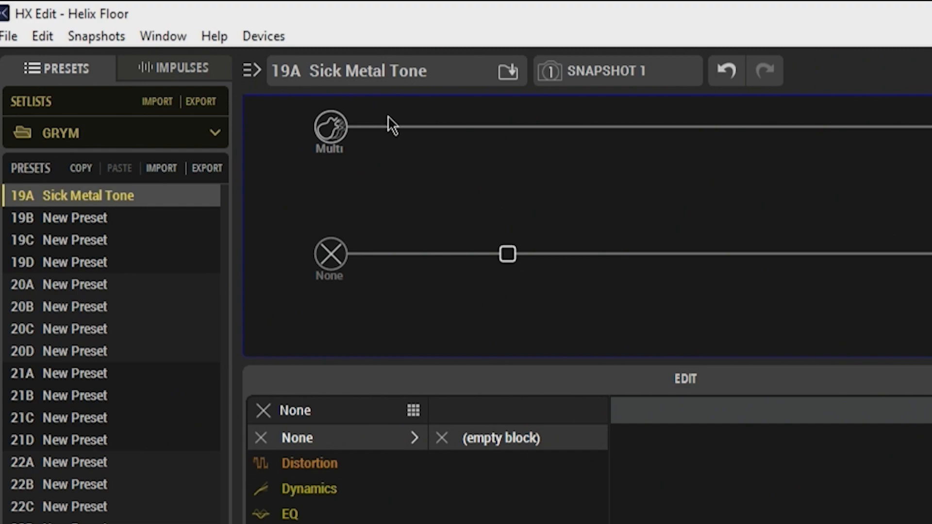
Step: Set the input of path 1 to Guitar
{"action": "left_click", "coordinate": [440, 147]}
{"action": "left_click", "coordinate": [336, 136]}
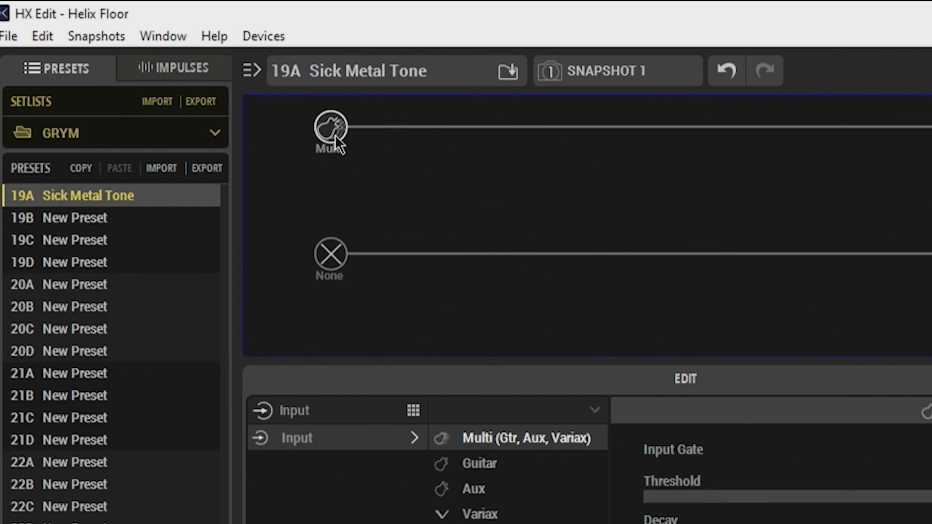
{"action": "left_click", "coordinate": [491, 463]}
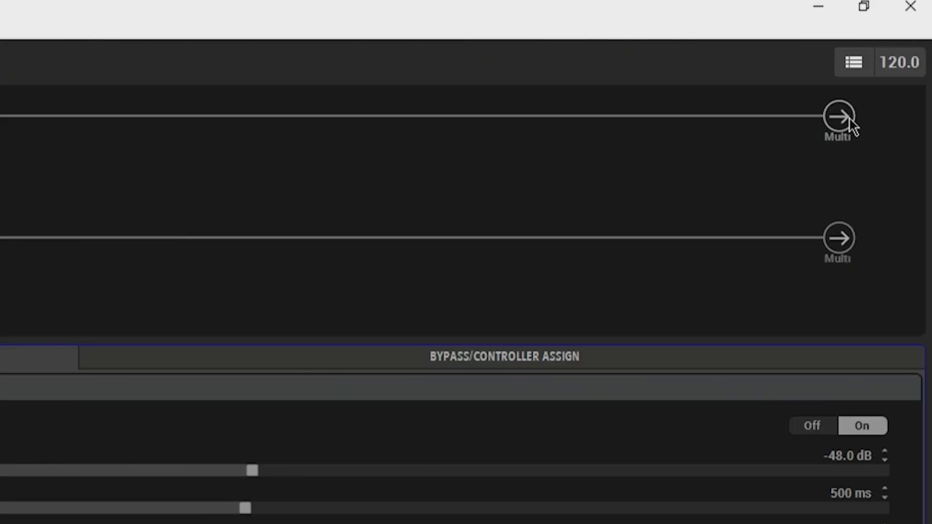
Step: Route the output of path 1 to Path 2A and set the output of path 2 to USB 1/2
{"action": "left_click", "coordinate": [890, 61]}
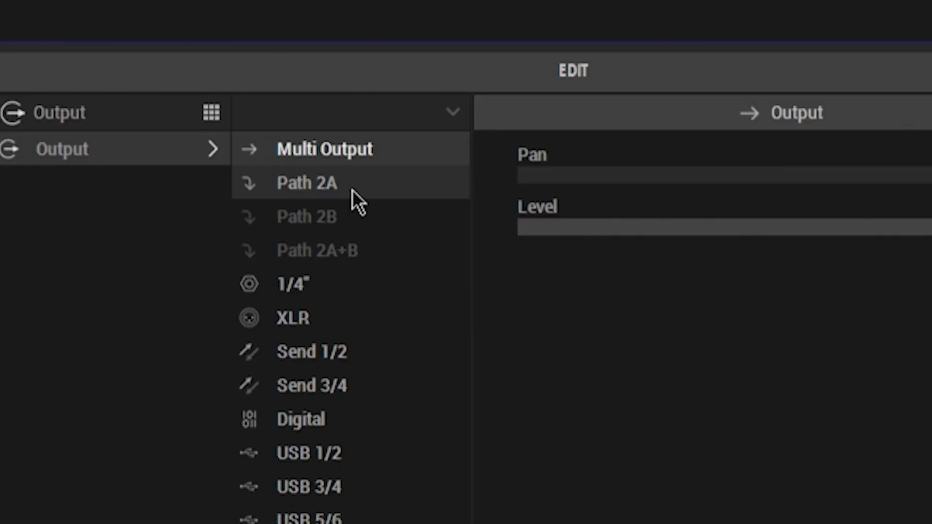
{"action": "left_click", "coordinate": [243, 215]}
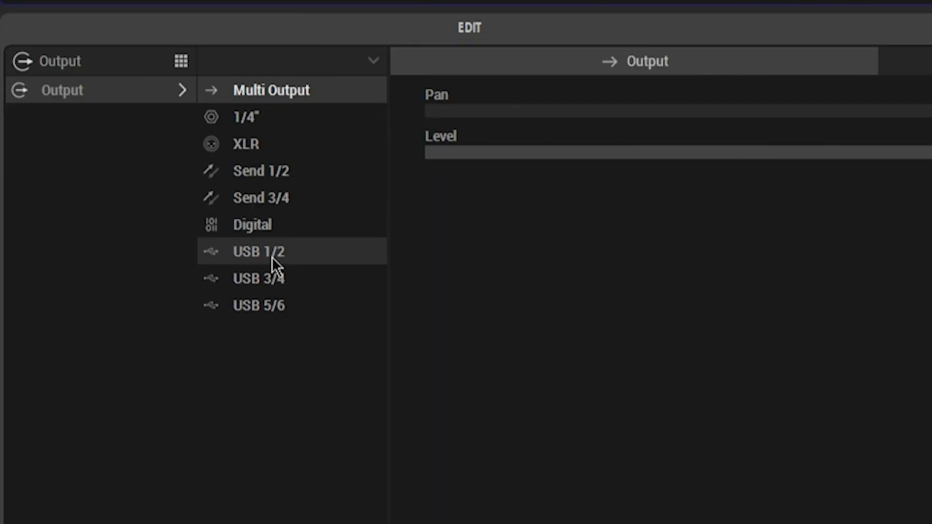
{"action": "left_click", "coordinate": [273, 262]}
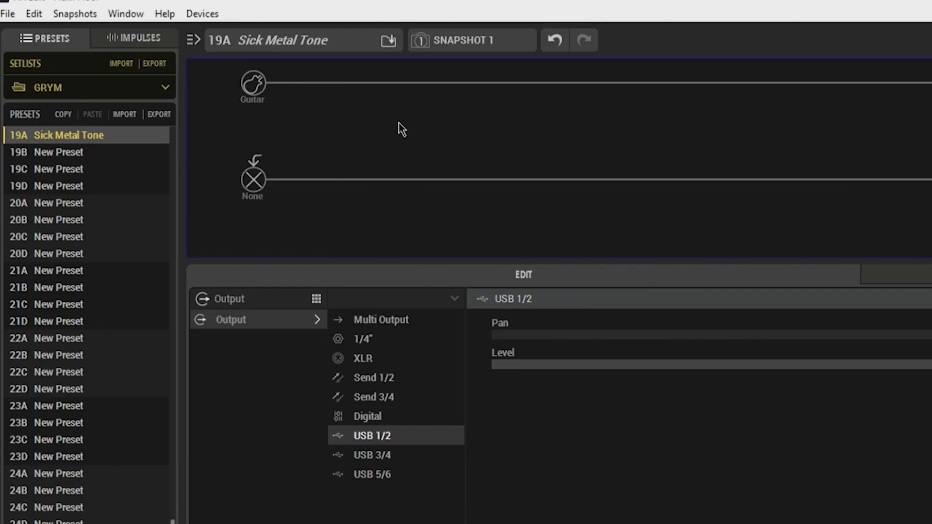
{"action": "left_click_drag", "start_coordinate": [388, 85], "coordinate": [519, 86]}
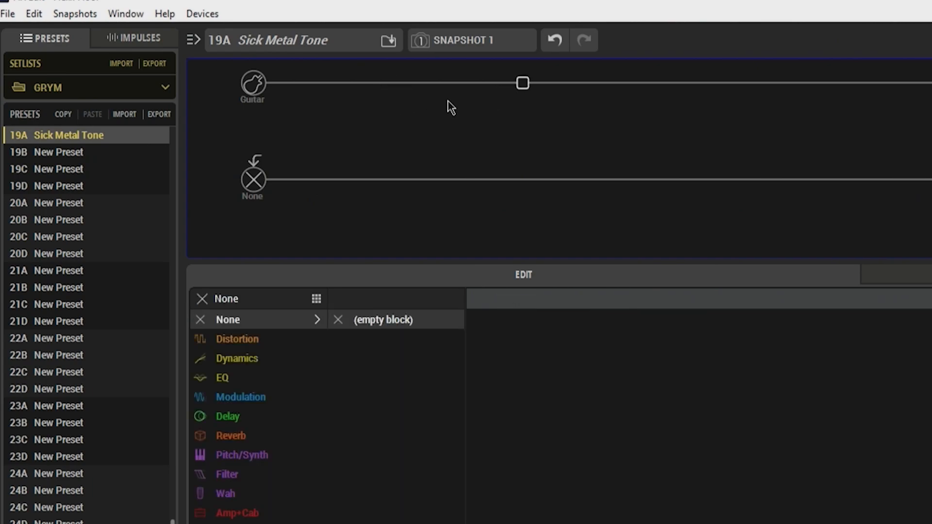
{"action": "left_click", "coordinate": [393, 86]}
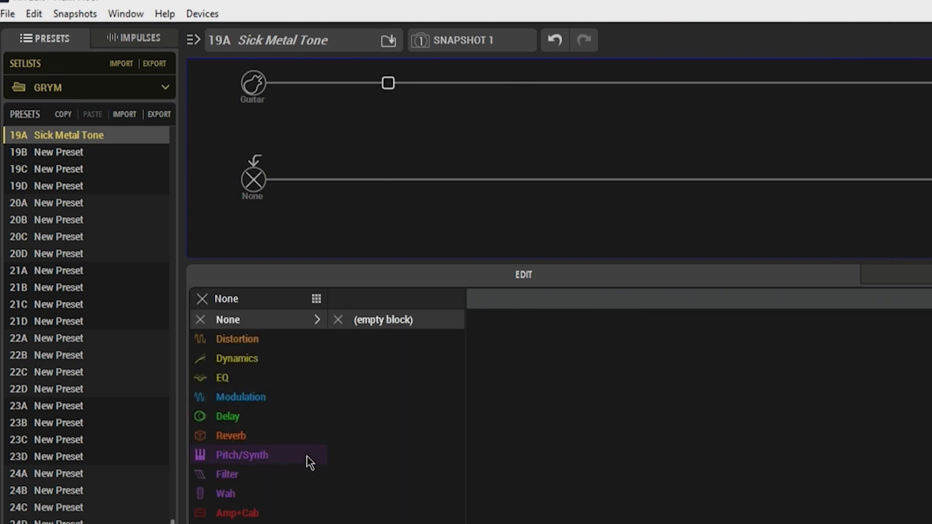
{"action": "left_click", "coordinate": [278, 361]}
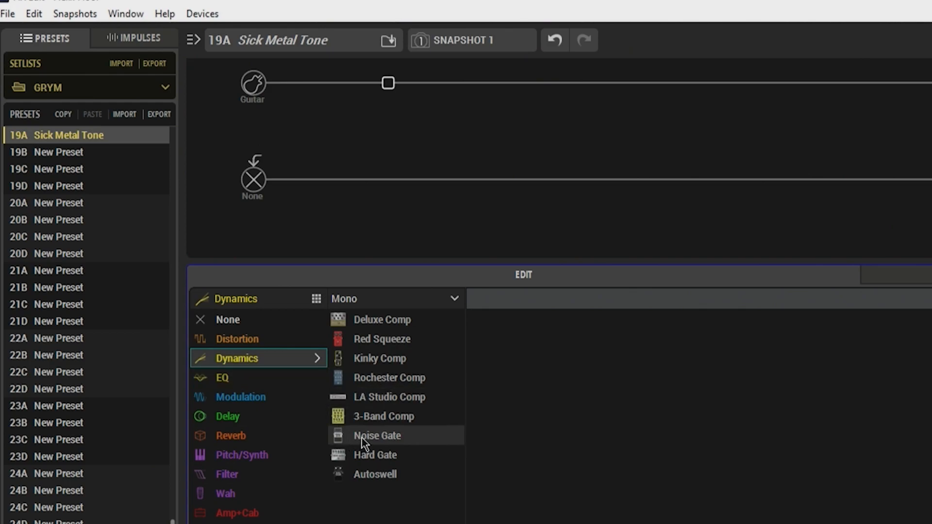
{"action": "left_click", "coordinate": [524, 93]}
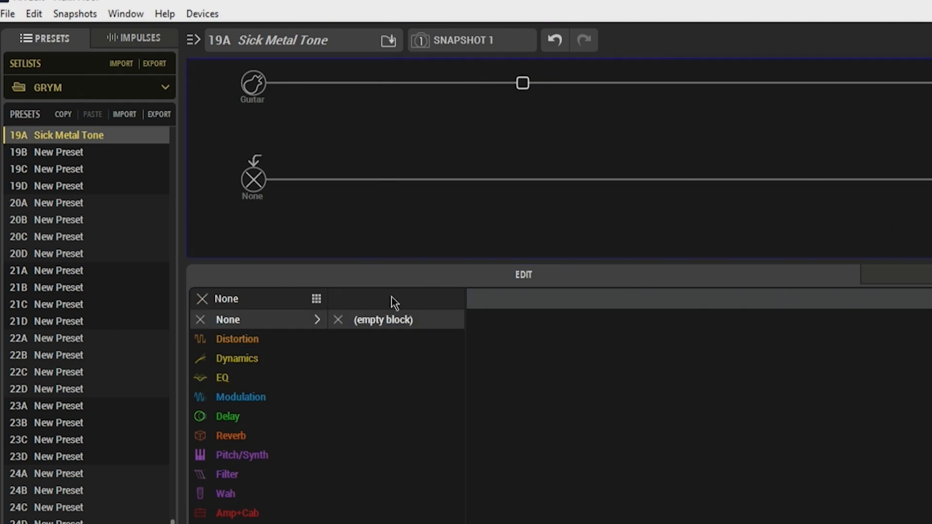
{"action": "left_click", "coordinate": [271, 498]}
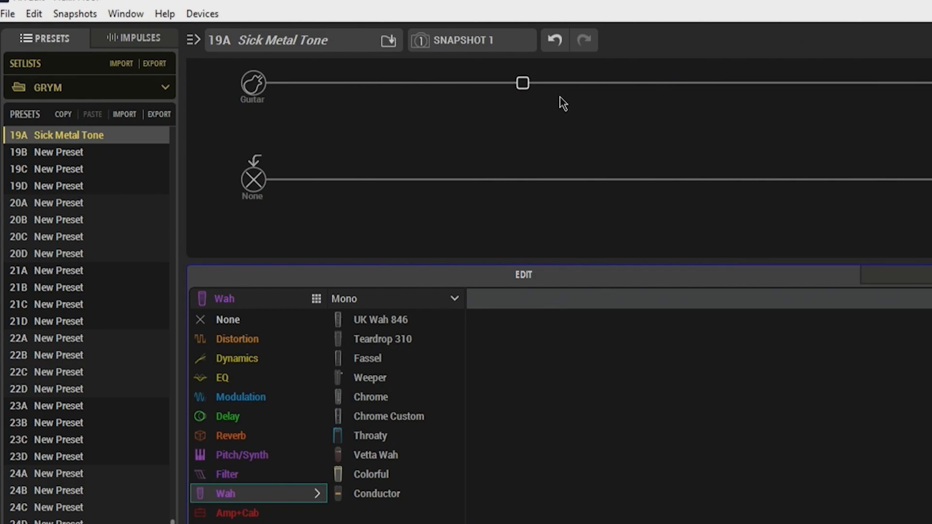
Step: Add a Hedgehog D9 distortion block to path 1 and set its Gain to 1.5 and Tone to 1.5
{"action": "left_click", "coordinate": [659, 91]}
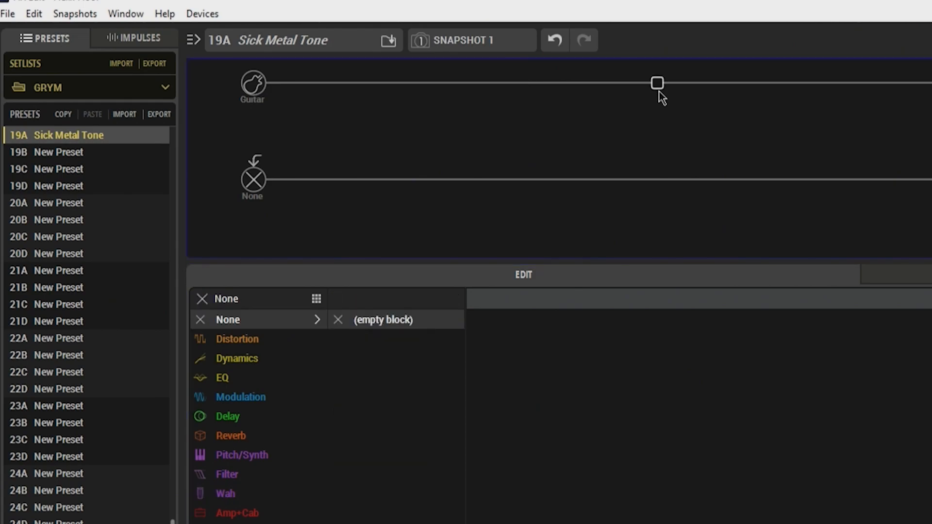
{"action": "left_click", "coordinate": [293, 339]}
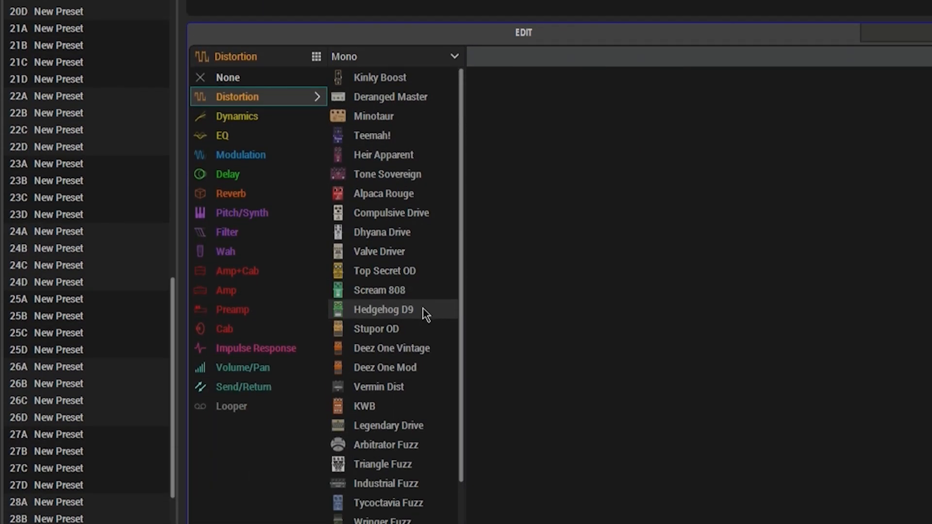
{"action": "left_click", "coordinate": [426, 311]}
{"action": "left_click_drag", "start_coordinate": [638, 119], "coordinate": [164, 121]}
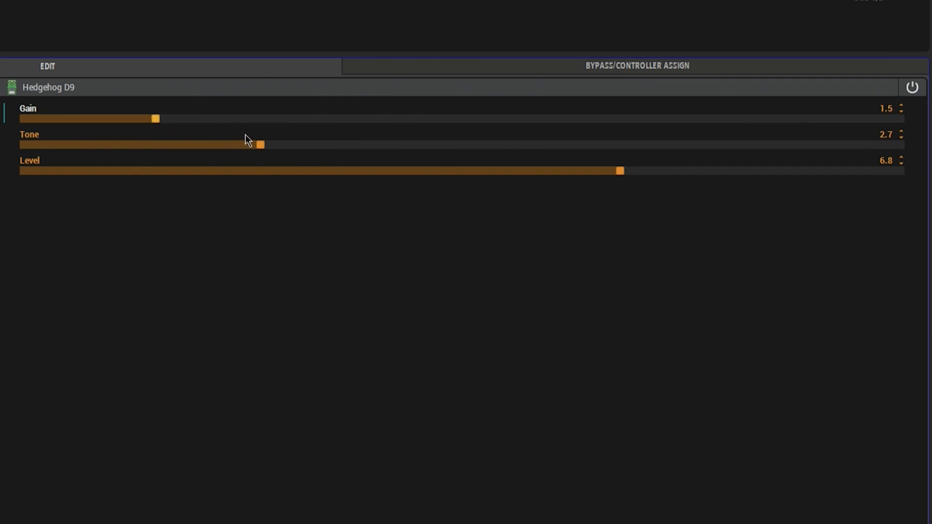
{"action": "left_click_drag", "start_coordinate": [260, 149], "coordinate": [186, 152]}
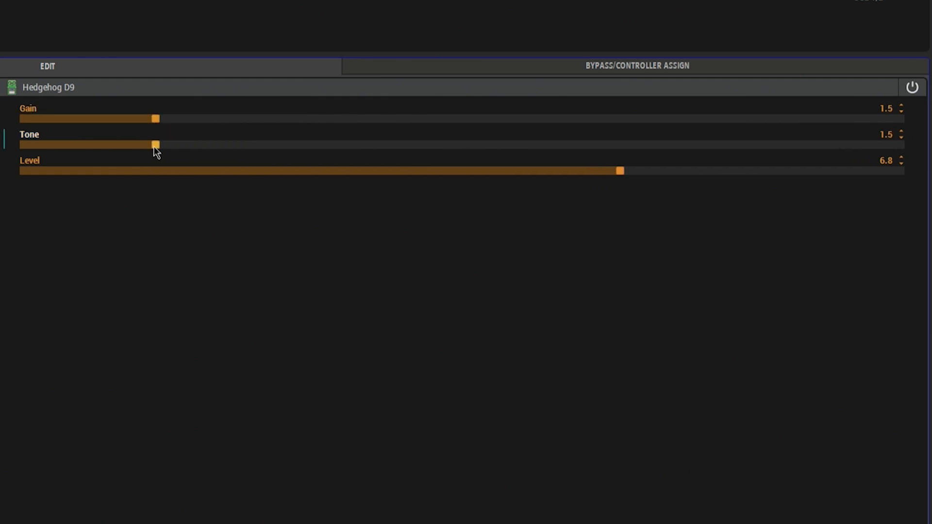
Step: Add a Line 6 Badonk amp without a cab in the empty block directly after the distortion
{"action": "left_click", "coordinate": [479, 57]}
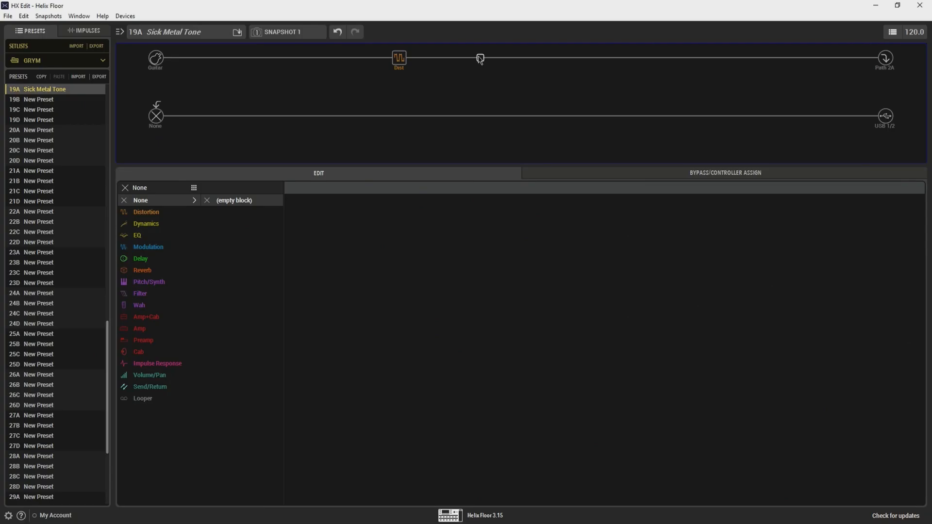
{"action": "left_click", "coordinate": [157, 335]}
{"action": "scroll", "coordinate": [245, 287], "scroll_direction": "down", "scroll_amount": 14}
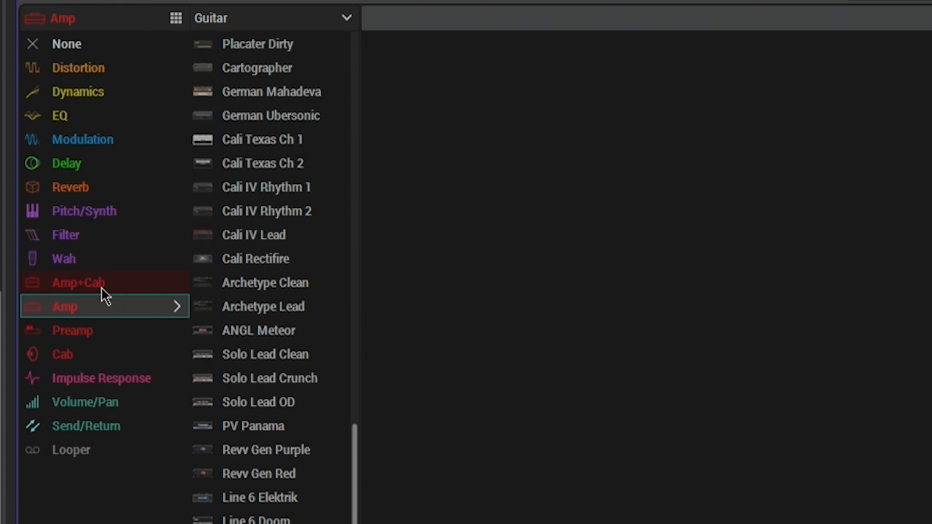
{"action": "left_click", "coordinate": [138, 283]}
{"action": "scroll", "coordinate": [283, 263], "scroll_direction": "down", "scroll_amount": 3}
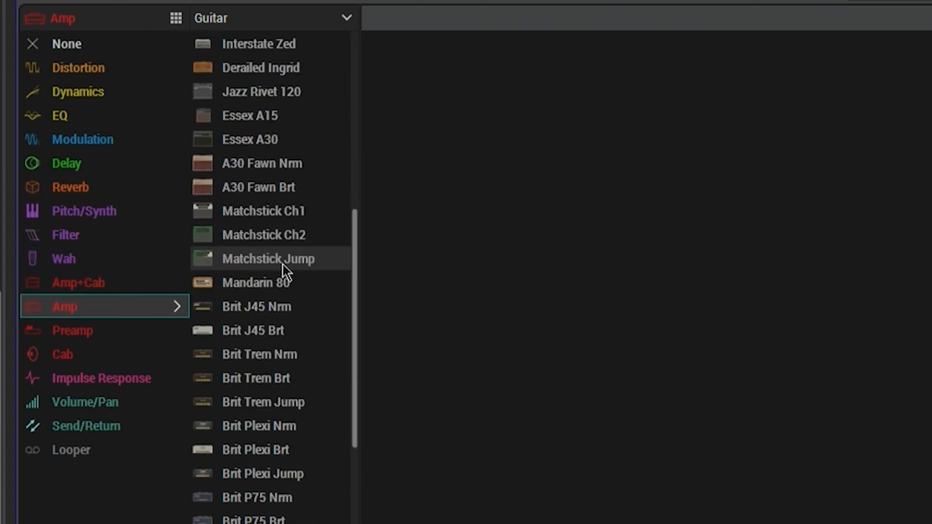
{"action": "scroll", "coordinate": [286, 268], "scroll_direction": "down", "scroll_amount": 8}
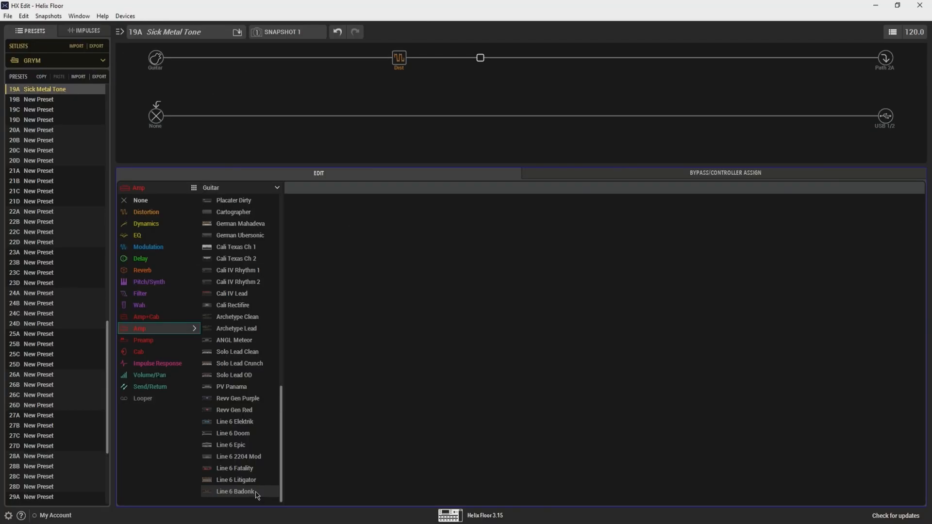
{"action": "left_click", "coordinate": [257, 494]}
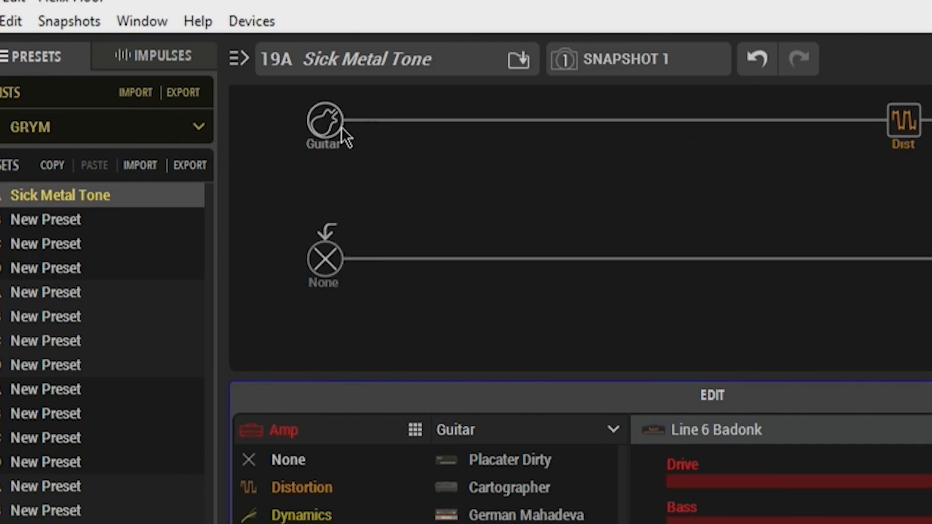
Step: Turn on the Input Gate of the Guitar input block
{"action": "left_click", "coordinate": [326, 123]}
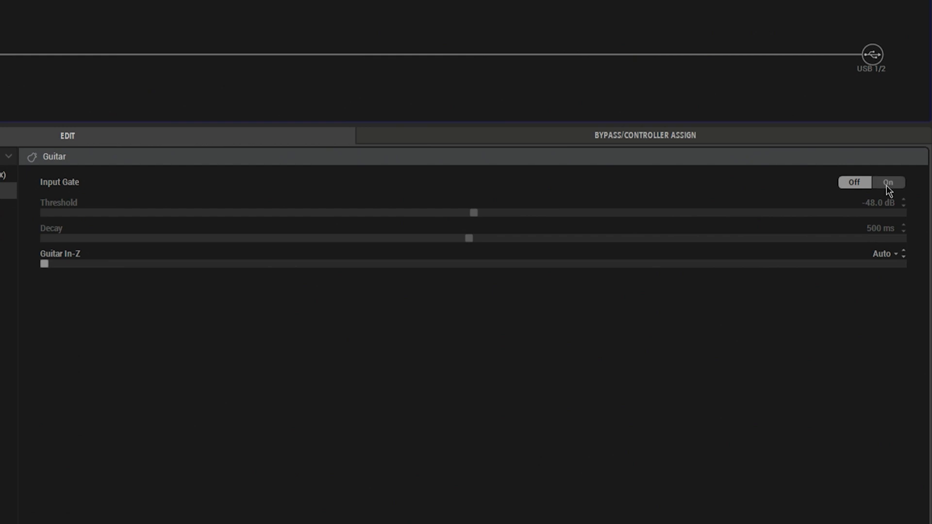
{"action": "left_click", "coordinate": [888, 183]}
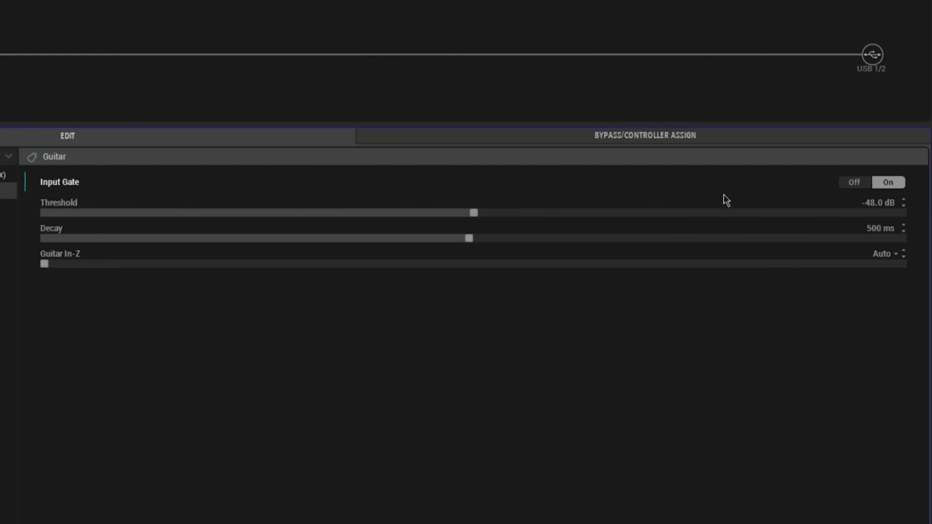
{"action": "left_click", "coordinate": [863, 183]}
{"action": "left_click", "coordinate": [889, 184]}
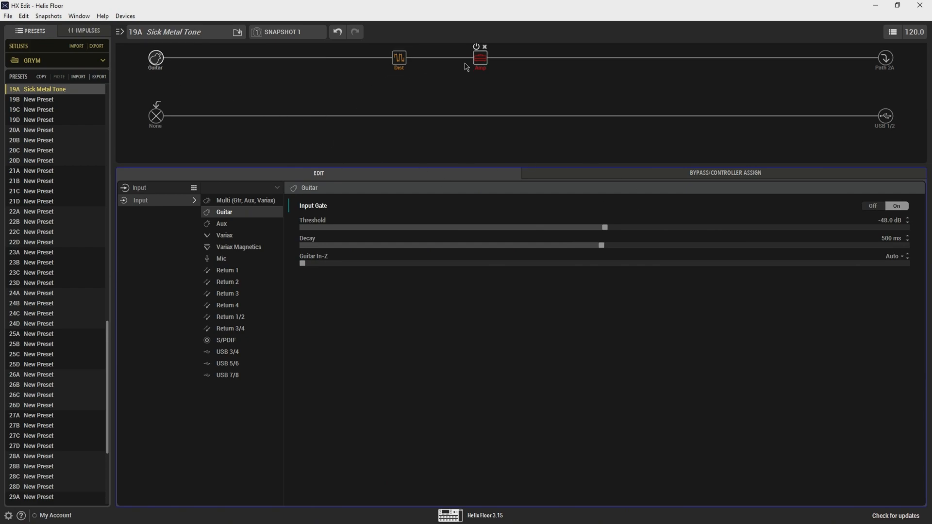
Step: Add a single 4x12 Cali V30 cab in the empty block directly after the amp
{"action": "left_click", "coordinate": [481, 65]}
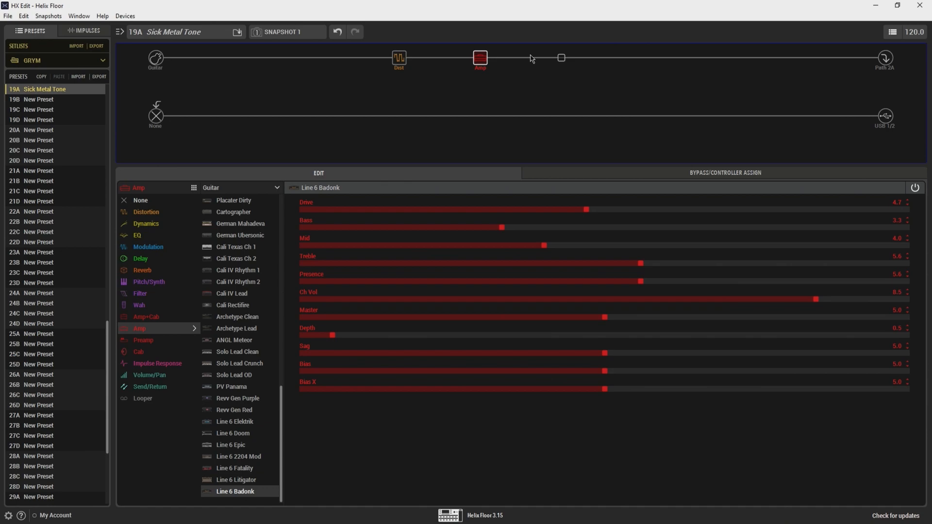
{"action": "left_click", "coordinate": [561, 59]}
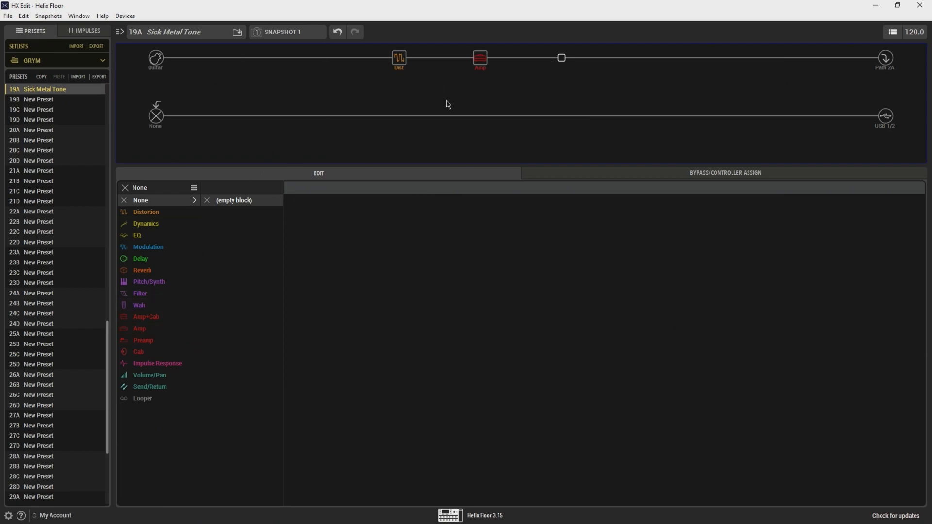
{"action": "left_click", "coordinate": [156, 352]}
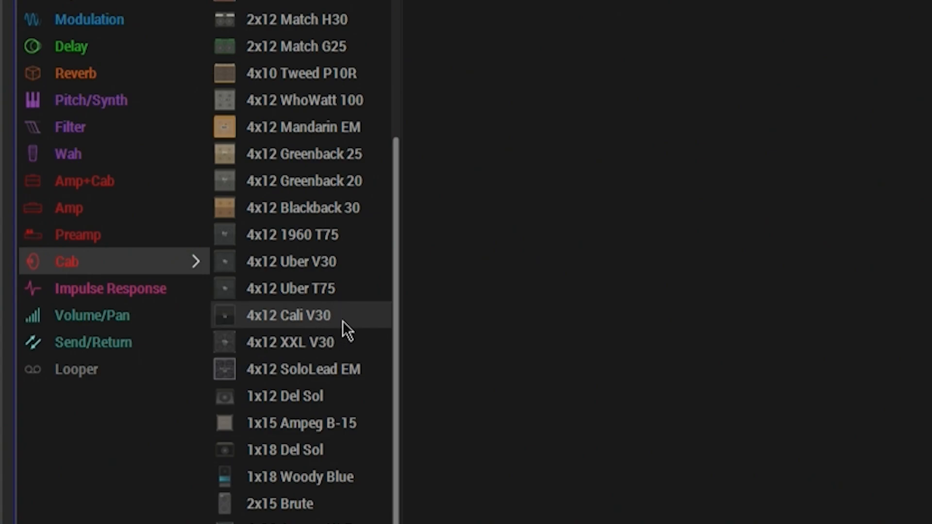
{"action": "left_click", "coordinate": [342, 320]}
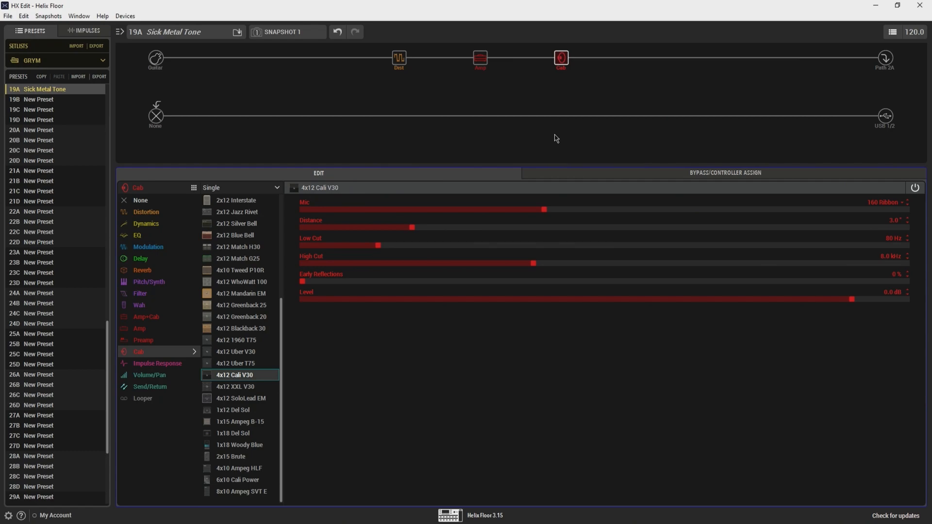
Step: Move the cab down to a parallel branch of path 1 and paste a copy of it after the amp
{"action": "mouse_move", "coordinate": [569, 62]}
{"action": "left_click_drag", "start_coordinate": [564, 68], "coordinate": [308, 86]}
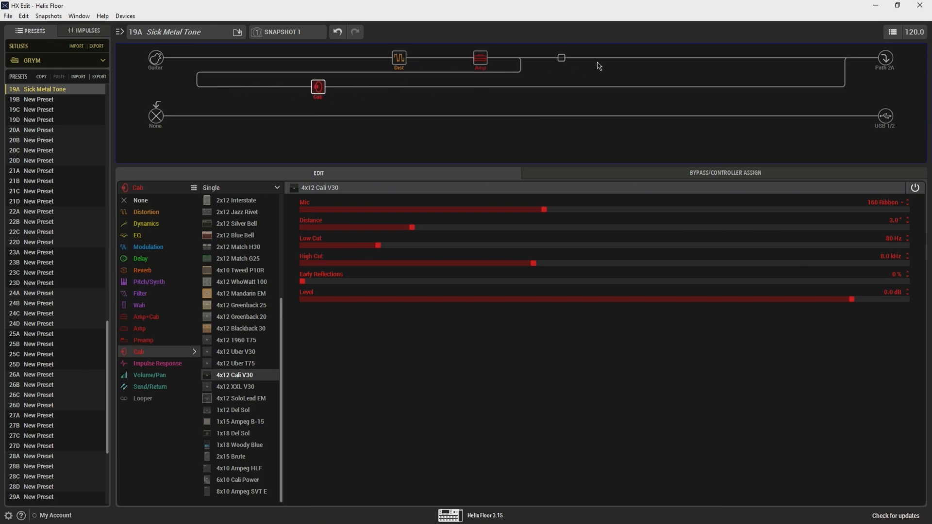
{"action": "left_click", "coordinate": [563, 59]}
{"action": "left_click", "coordinate": [328, 90]}
{"action": "left_click", "coordinate": [565, 62]}
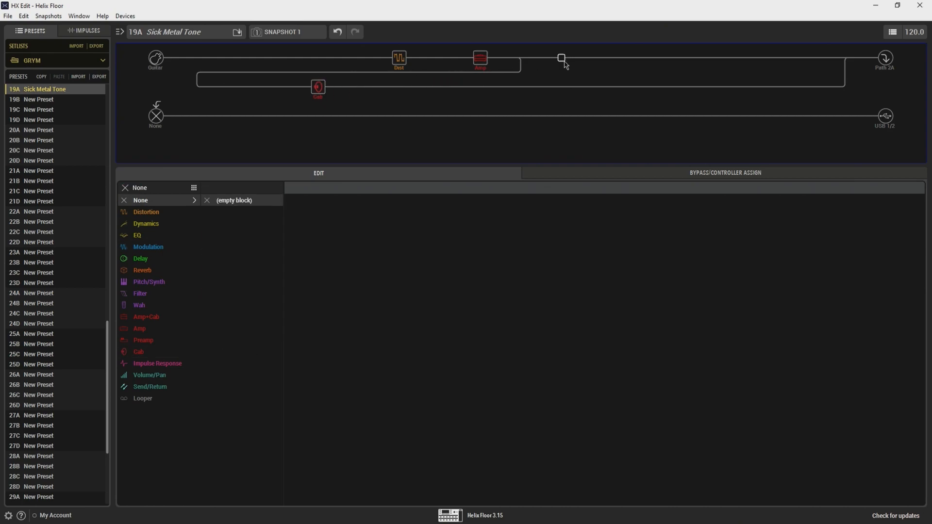
{"action": "key", "text": "ctrl+v"}
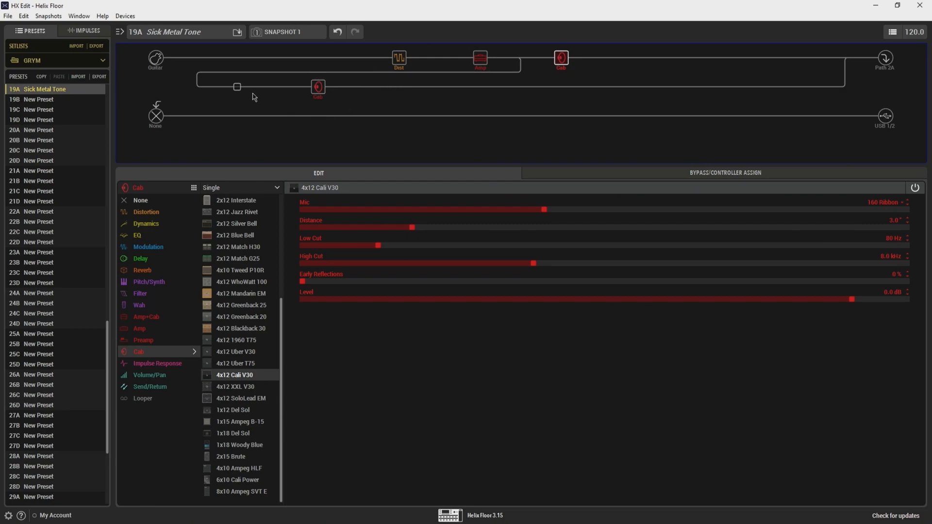
Step: Add a mono Simple Delay before the cab on the parallel branch and set its Time to 30 ms
{"action": "left_click", "coordinate": [168, 258]}
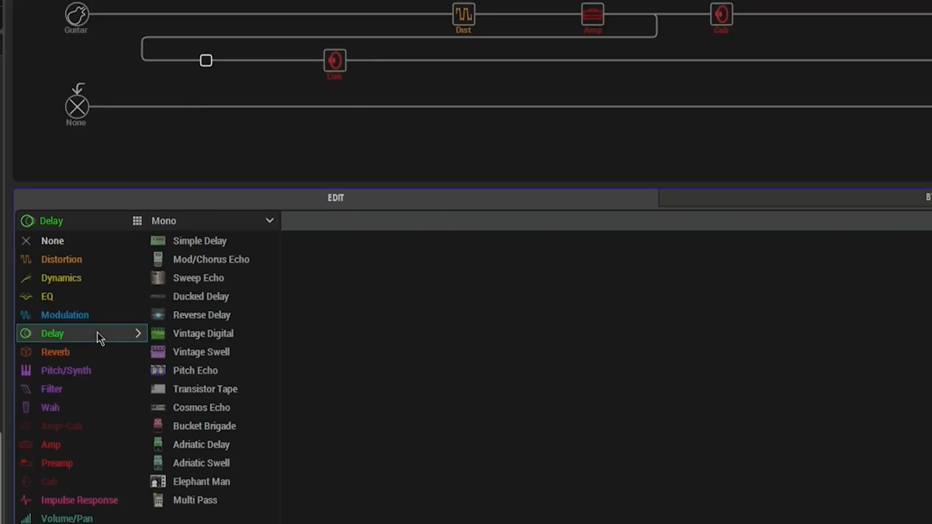
{"action": "left_click", "coordinate": [194, 242]}
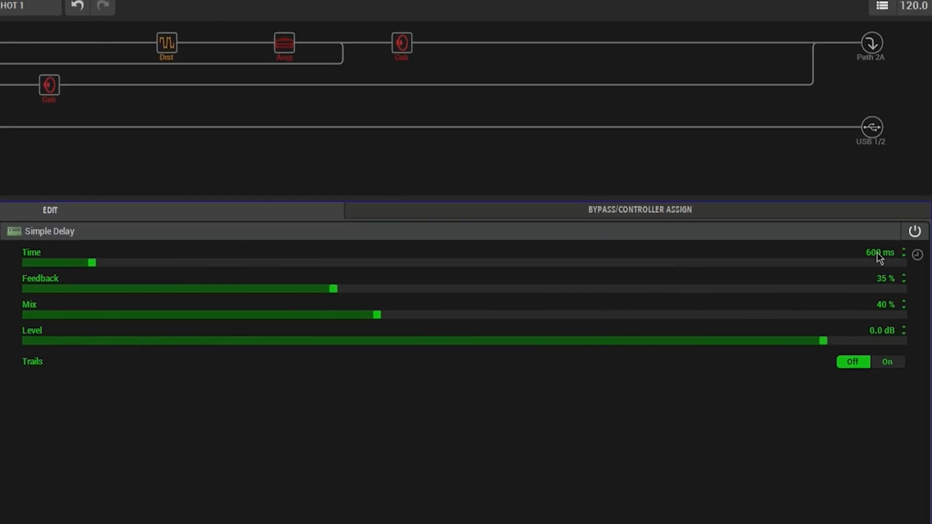
{"action": "left_click_drag", "start_coordinate": [91, 263], "coordinate": [31, 264]}
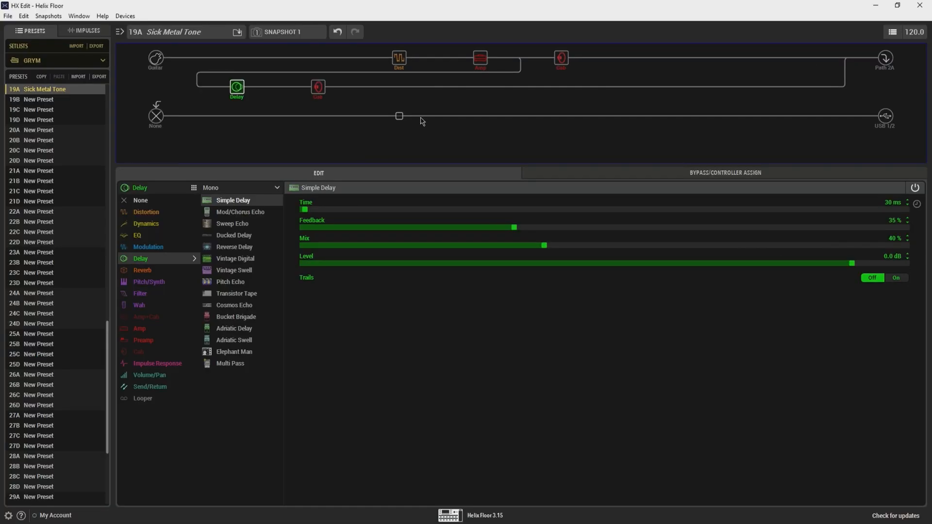
Step: Set the Line 6 Badonk amp's Drive to 4.5 and Bass to 2.0
{"action": "left_click", "coordinate": [481, 58]}
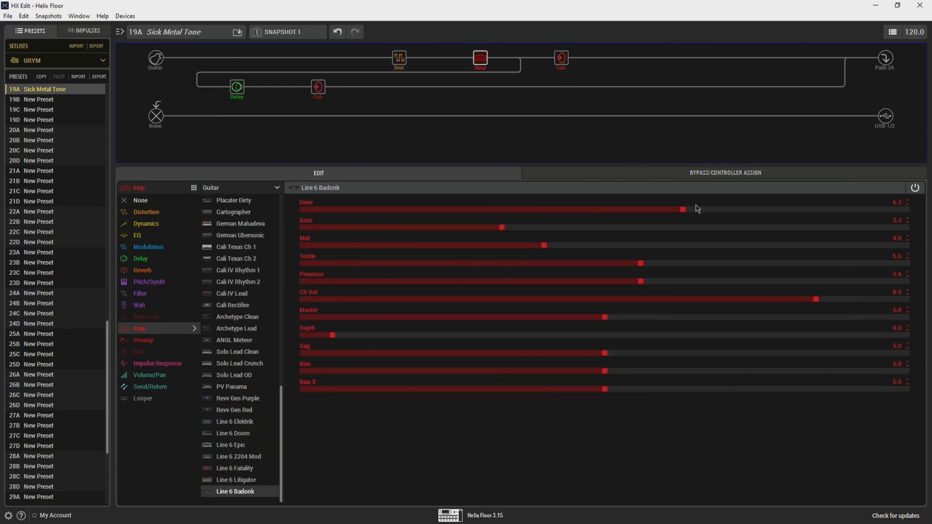
{"action": "left_click_drag", "start_coordinate": [684, 211], "coordinate": [665, 209]}
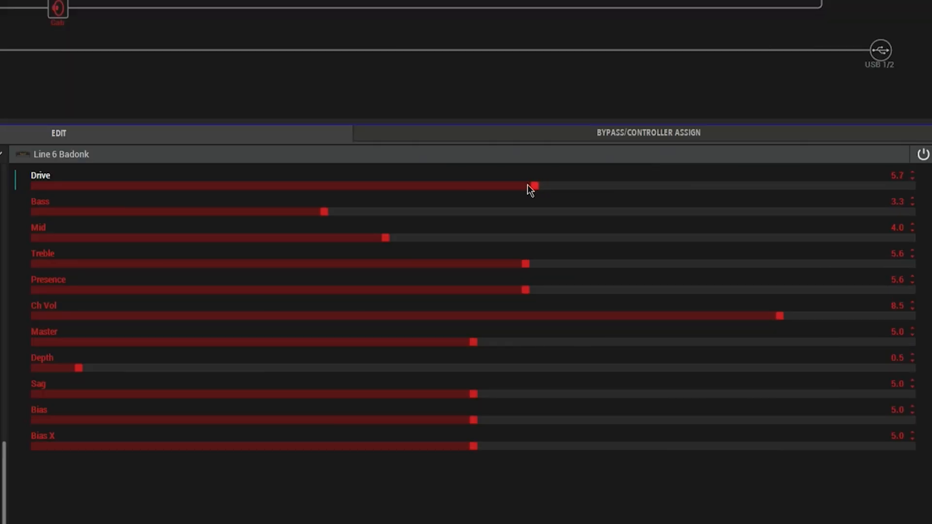
{"action": "left_click_drag", "start_coordinate": [493, 194], "coordinate": [435, 193]}
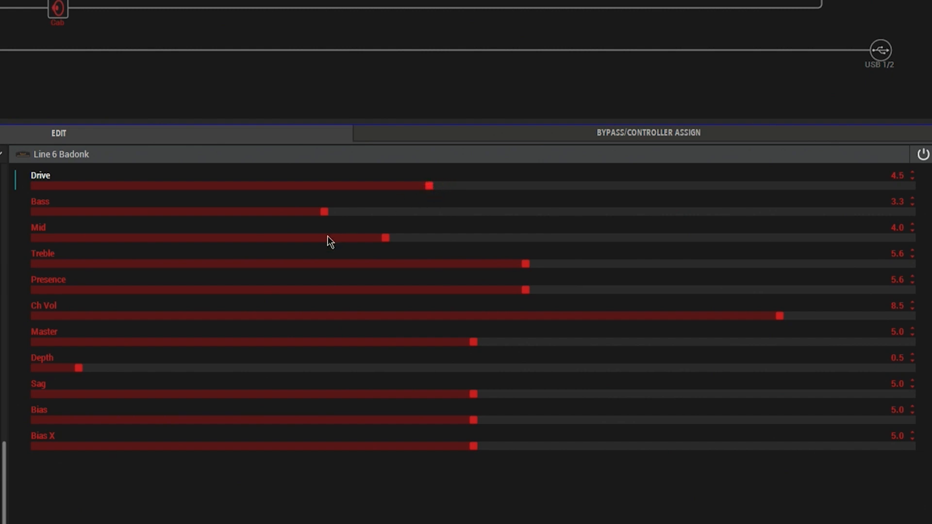
{"action": "left_click_drag", "start_coordinate": [328, 214], "coordinate": [275, 216]}
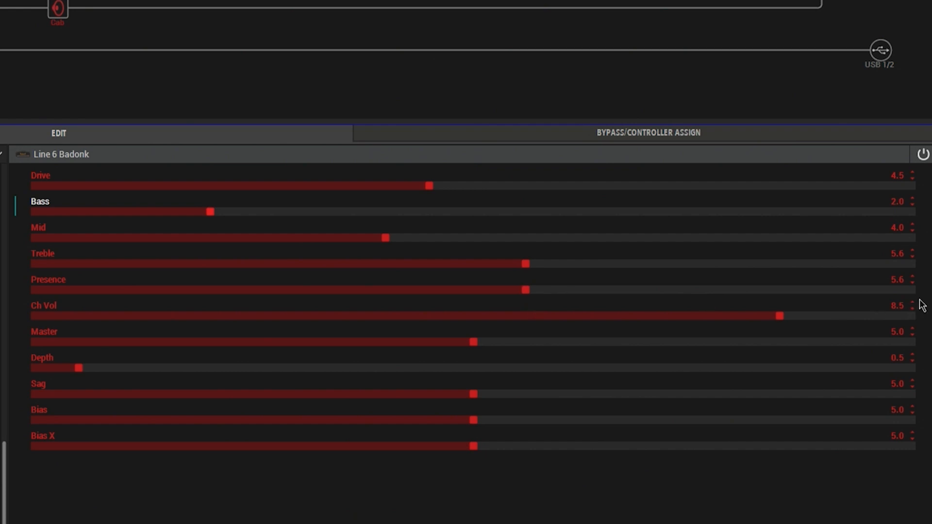
Step: Set the Line 6 Badonk amp's Presence to 6.6 and its Depth to 2.2
{"action": "left_click", "coordinate": [899, 278]}
{"action": "left_click", "coordinate": [569, 290]}
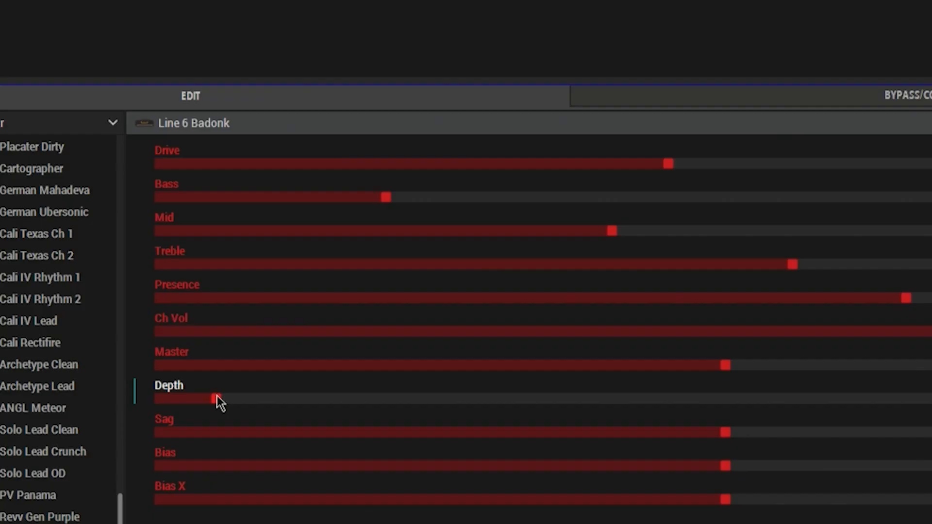
{"action": "left_click_drag", "start_coordinate": [218, 395], "coordinate": [719, 437]}
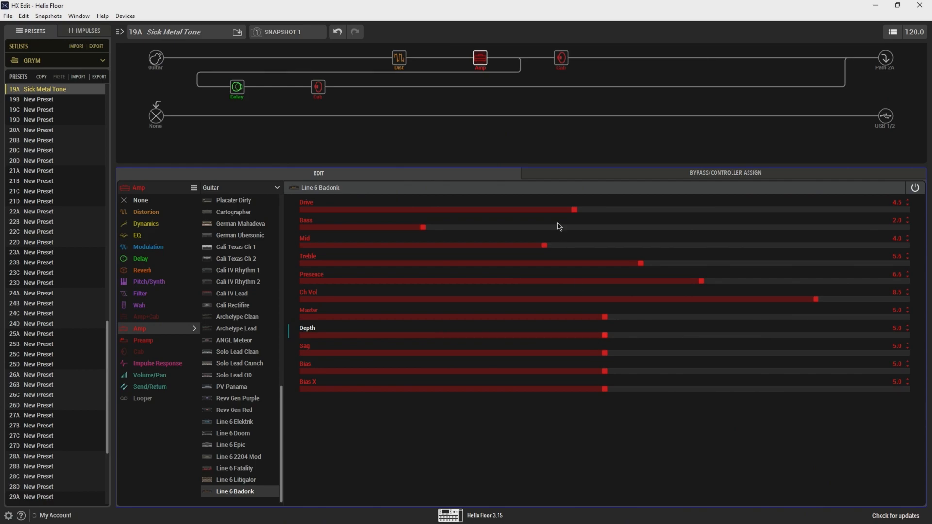
{"action": "left_click_drag", "start_coordinate": [605, 336], "coordinate": [435, 341]}
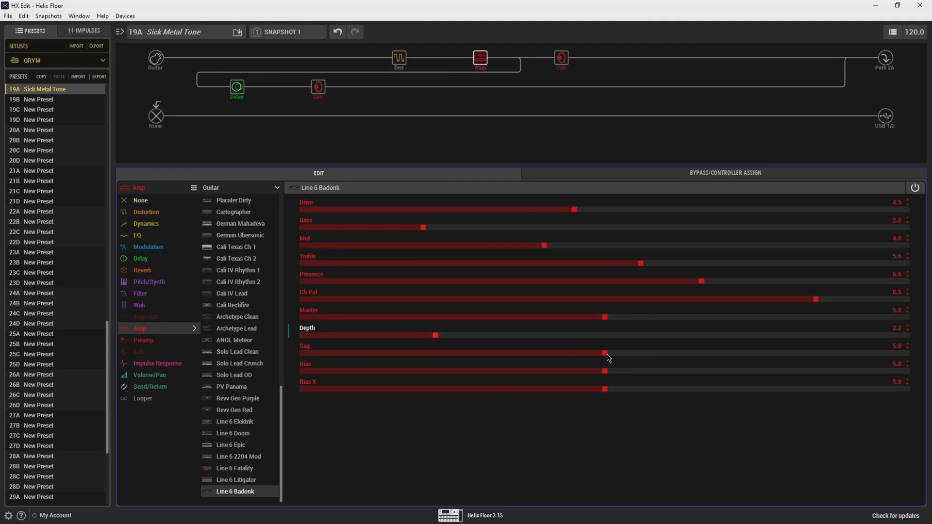
Step: Try extreme Sag, Bias and Bias X values on the Badonk amp and return all three to their midpoints
{"action": "left_click_drag", "start_coordinate": [609, 358], "coordinate": [889, 366]}
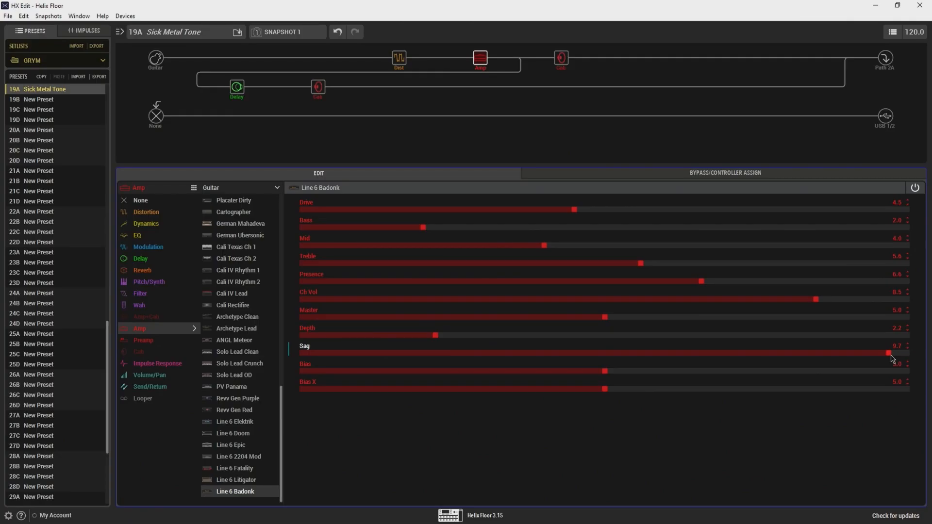
{"action": "left_click_drag", "start_coordinate": [894, 355], "coordinate": [307, 360]}
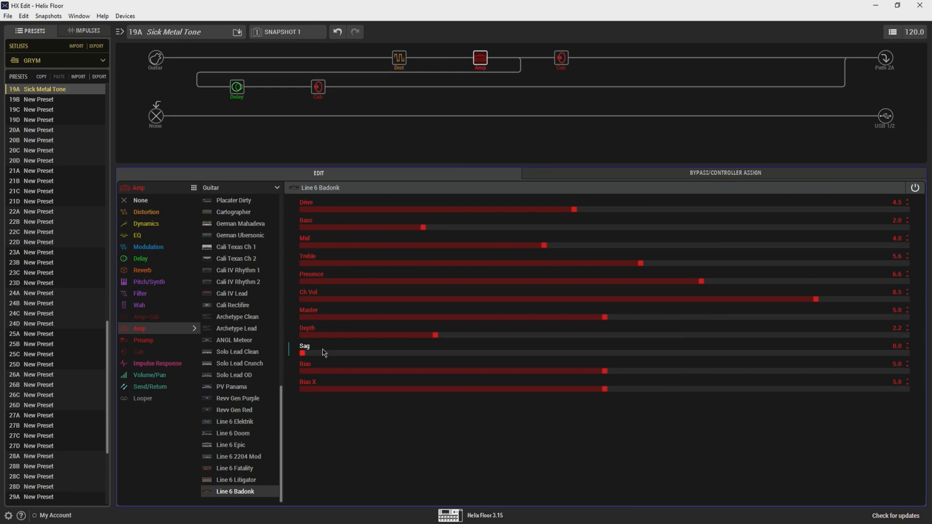
{"action": "left_click_drag", "start_coordinate": [302, 354], "coordinate": [606, 370]}
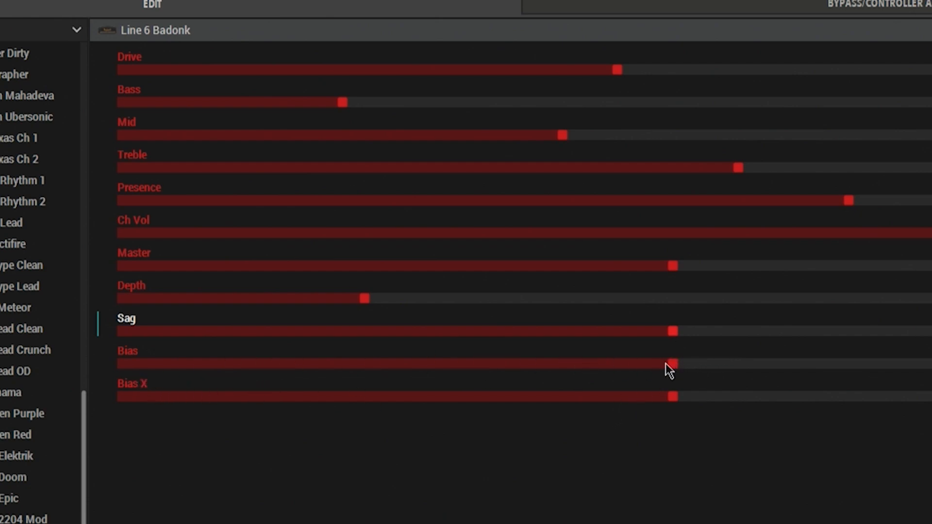
{"action": "left_click_drag", "start_coordinate": [668, 364], "coordinate": [170, 372]}
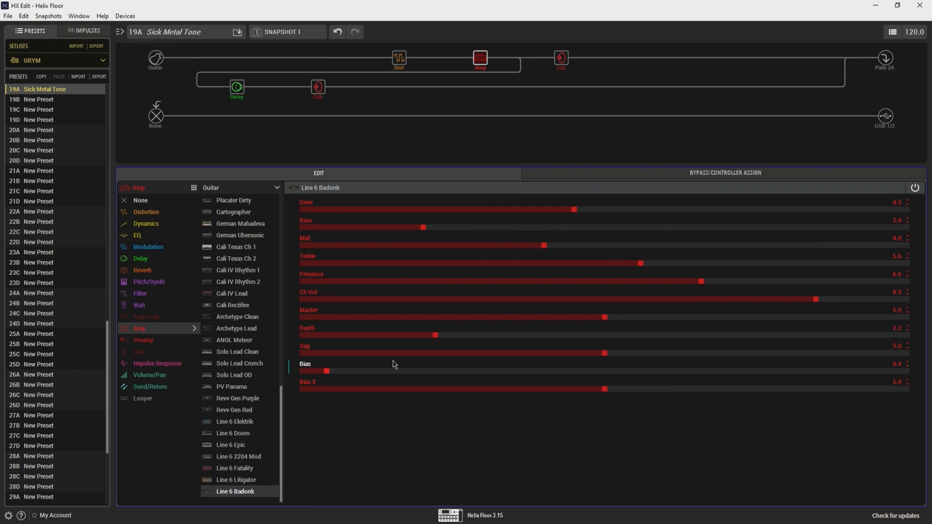
{"action": "left_click_drag", "start_coordinate": [328, 372], "coordinate": [606, 378]}
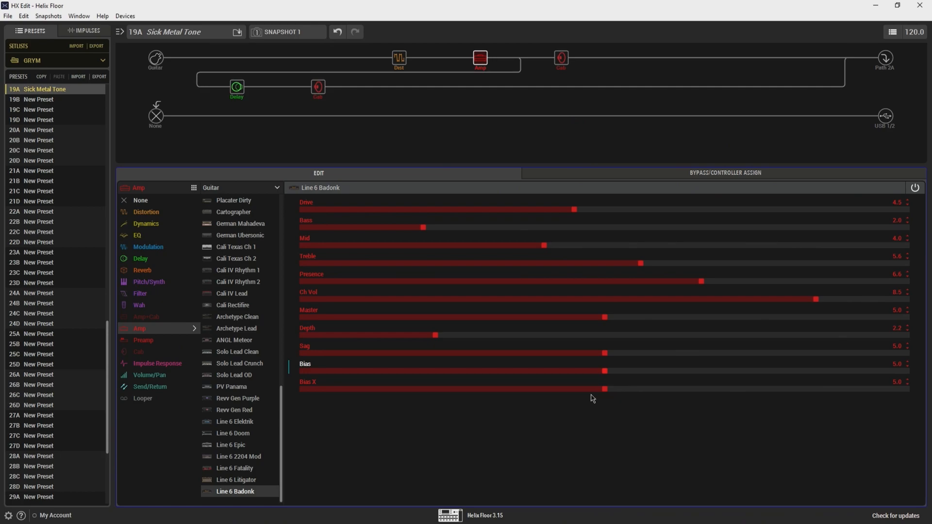
{"action": "left_click_drag", "start_coordinate": [606, 390], "coordinate": [318, 397]}
{"action": "left_click_drag", "start_coordinate": [782, 403], "coordinate": [608, 395]}
Step: Set the mic of the cab directly after the amp to 57 Dynamic and save the preset
{"action": "left_click", "coordinate": [562, 57]}
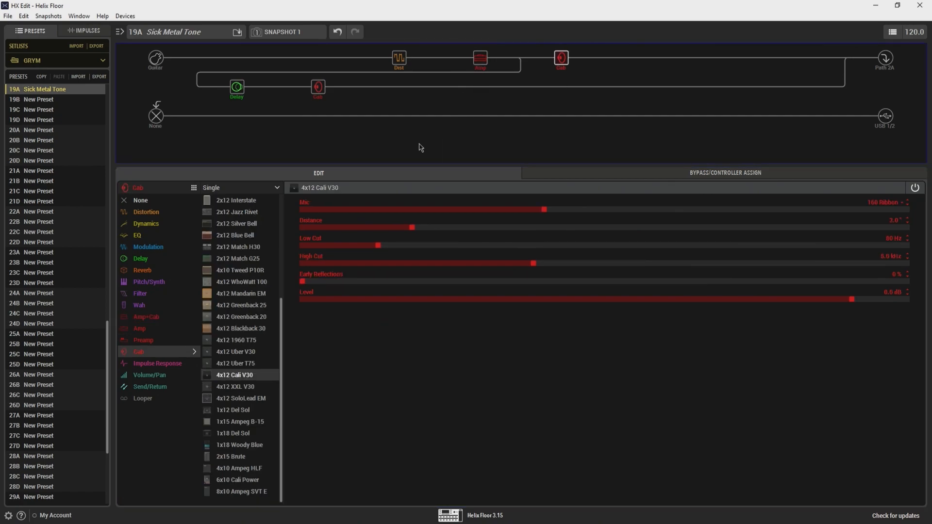
{"action": "mouse_move", "coordinate": [561, 63]}
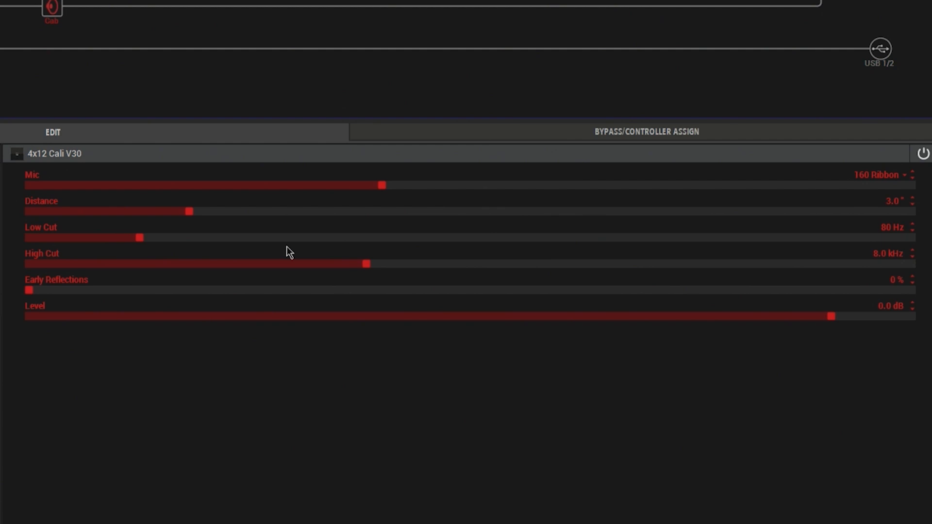
{"action": "left_click", "coordinate": [889, 177]}
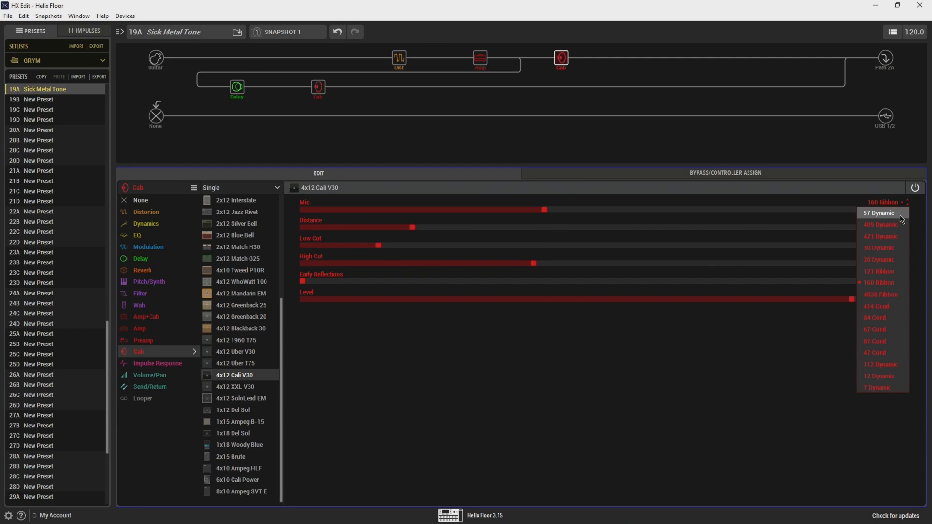
{"action": "left_click", "coordinate": [893, 213]}
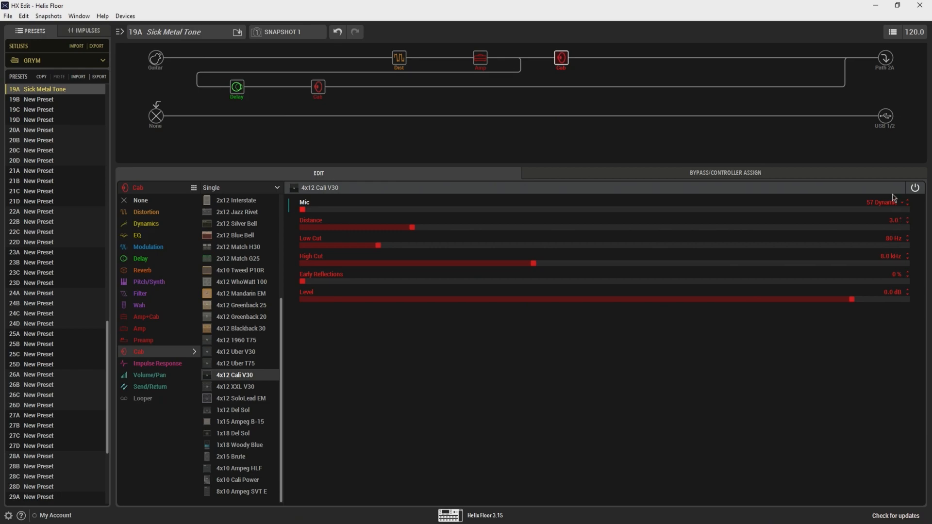
{"action": "key", "text": "ctrl+s"}
{"action": "left_click", "coordinate": [322, 91]}
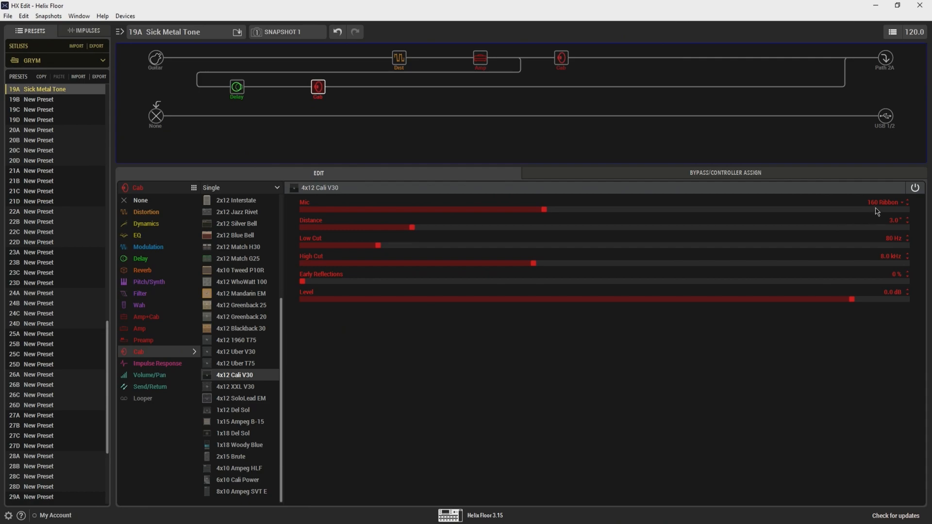
Step: Move the parallel branch's merge point back toward the upper cab and add a mono Simple EQ in the empty block after it
{"action": "left_click", "coordinate": [728, 59]}
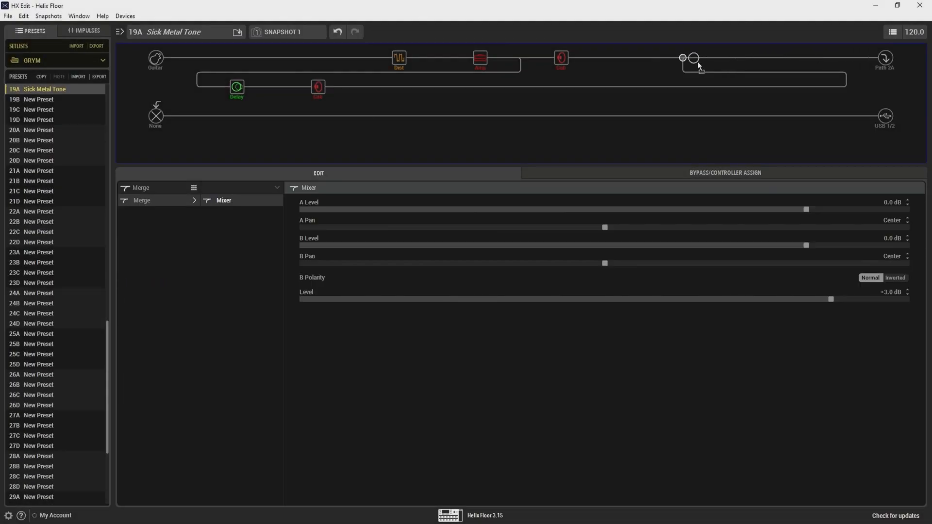
{"action": "mouse_move", "coordinate": [698, 62]}
{"action": "left_mouse_down"}
{"action": "mouse_move", "coordinate": [768, 62]}
{"action": "mouse_move", "coordinate": [699, 60]}
{"action": "left_mouse_up"}
{"action": "left_click", "coordinate": [724, 59]}
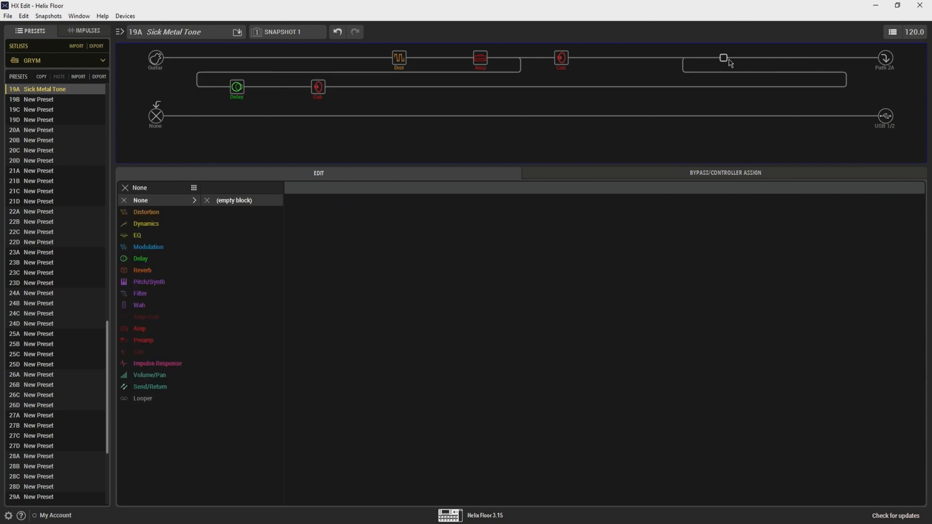
{"action": "left_click", "coordinate": [158, 236]}
{"action": "left_click", "coordinate": [244, 202]}
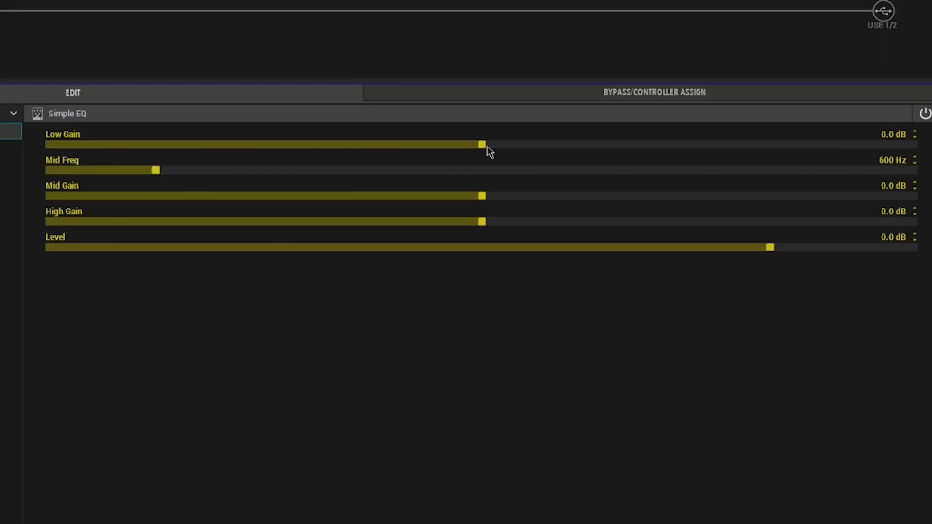
Step: Set the Simple EQ's Low Gain to -3.0 dB, Mid Freq to 455 Hz and Mid Gain to -3.0 dB
{"action": "left_click_drag", "start_coordinate": [490, 152], "coordinate": [400, 159]}
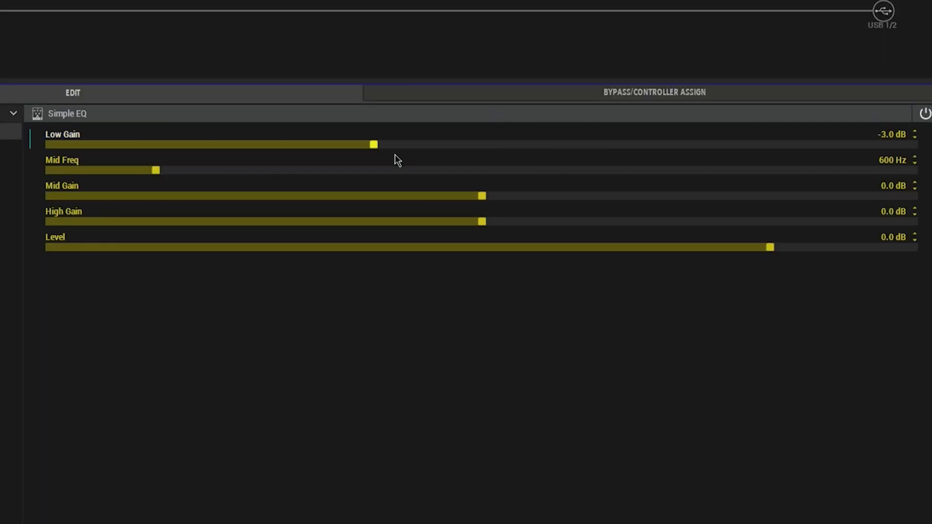
{"action": "left_click", "coordinate": [892, 165]}
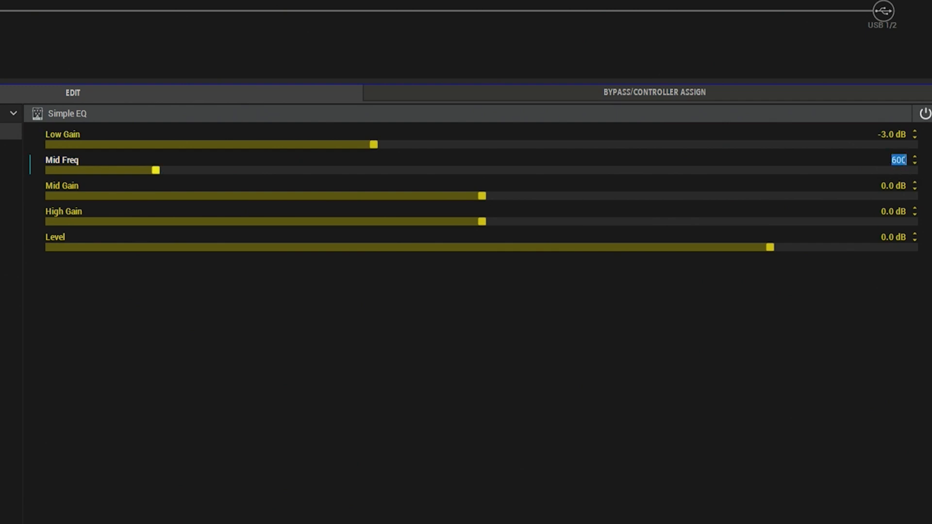
{"action": "type", "text": "45"}
{"action": "type", "text": "5"}
{"action": "key", "text": "Return"}
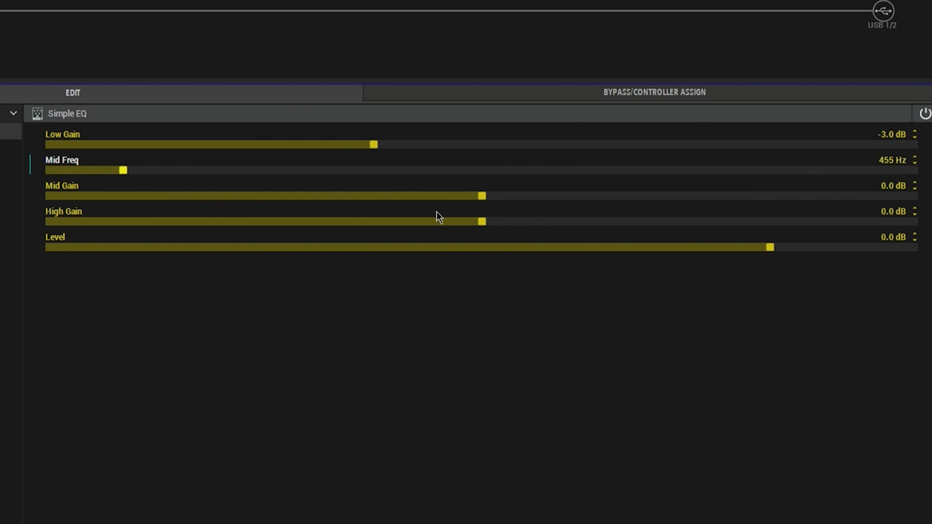
{"action": "left_click_drag", "start_coordinate": [480, 202], "coordinate": [372, 208]}
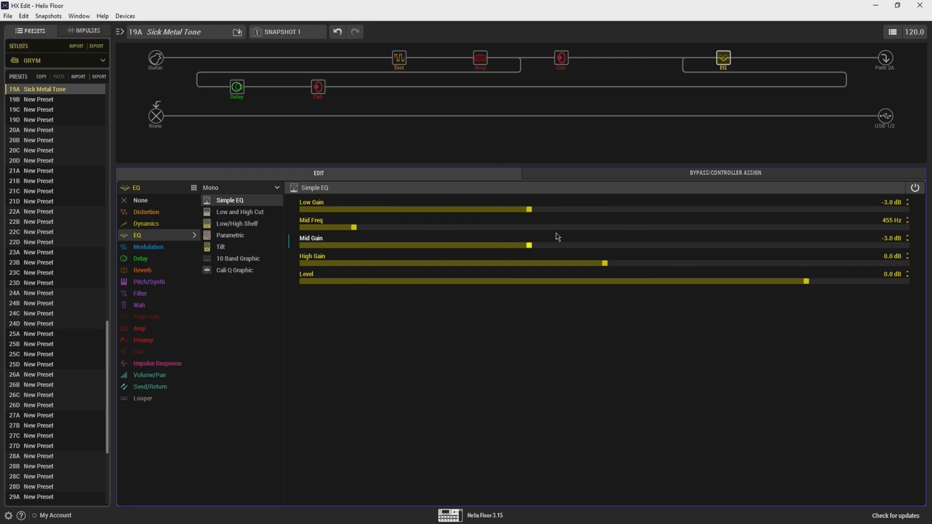
Step: Set the Simple EQ's High Gain to +0.5 dB and move the EQ block one position earlier, next to the upper cab
{"action": "key", "text": "ctrl+z"}
{"action": "left_click_drag", "start_coordinate": [657, 87], "coordinate": [685, 74]}
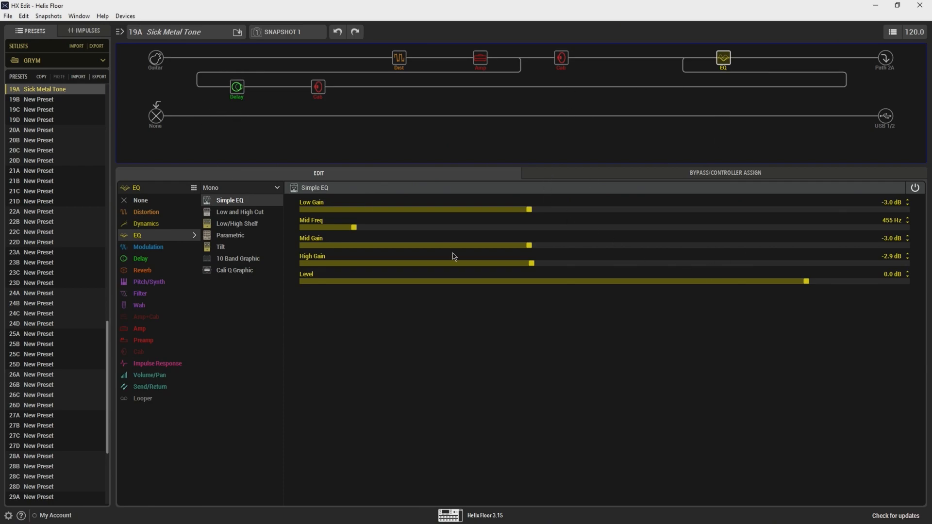
{"action": "left_click_drag", "start_coordinate": [532, 264], "coordinate": [616, 272]}
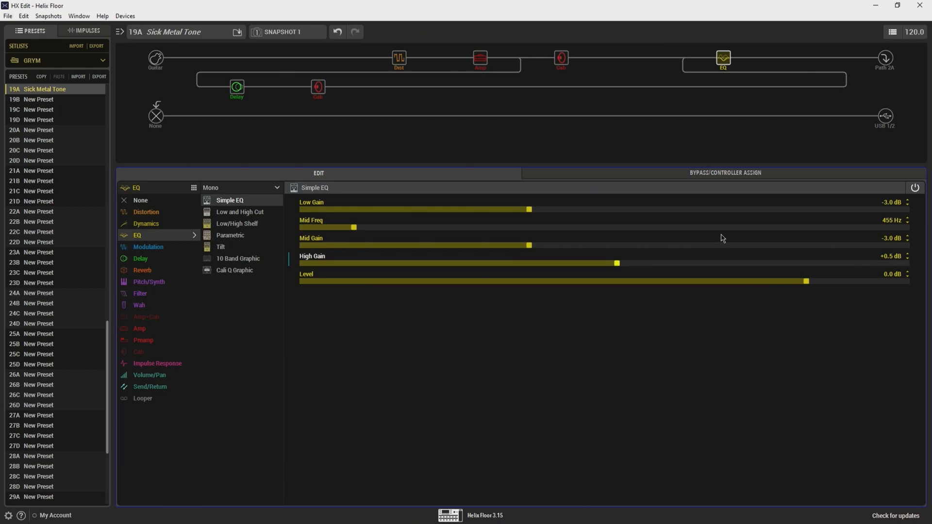
{"action": "left_click_drag", "start_coordinate": [723, 58], "coordinate": [631, 65]}
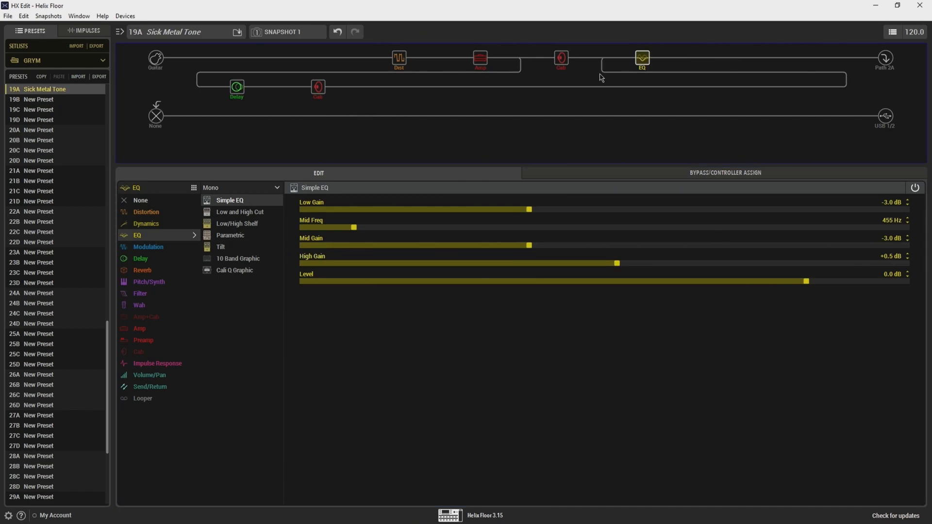
Step: Rename Snapshot 1 as RHYTHM
{"action": "left_click", "coordinate": [298, 33]}
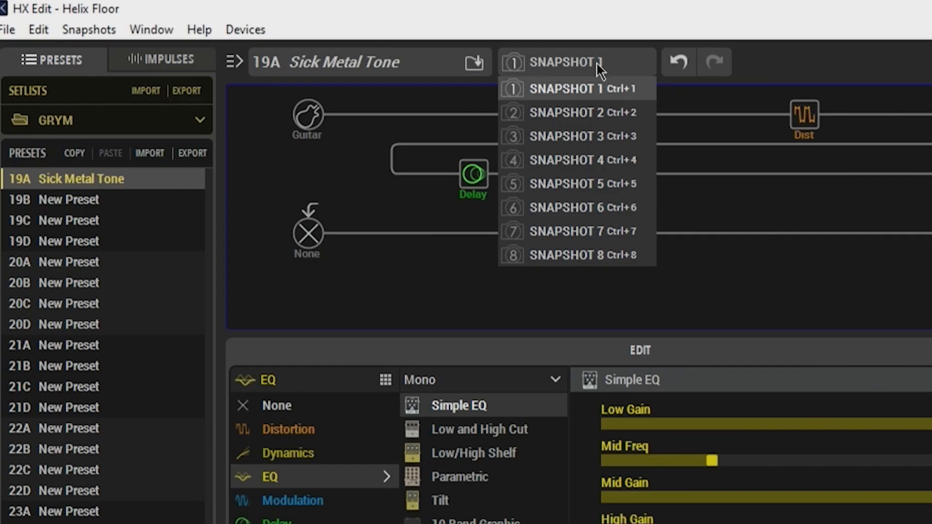
{"action": "left_click", "coordinate": [300, 32]}
{"action": "right_click", "coordinate": [301, 32]}
{"action": "left_click", "coordinate": [663, 123]}
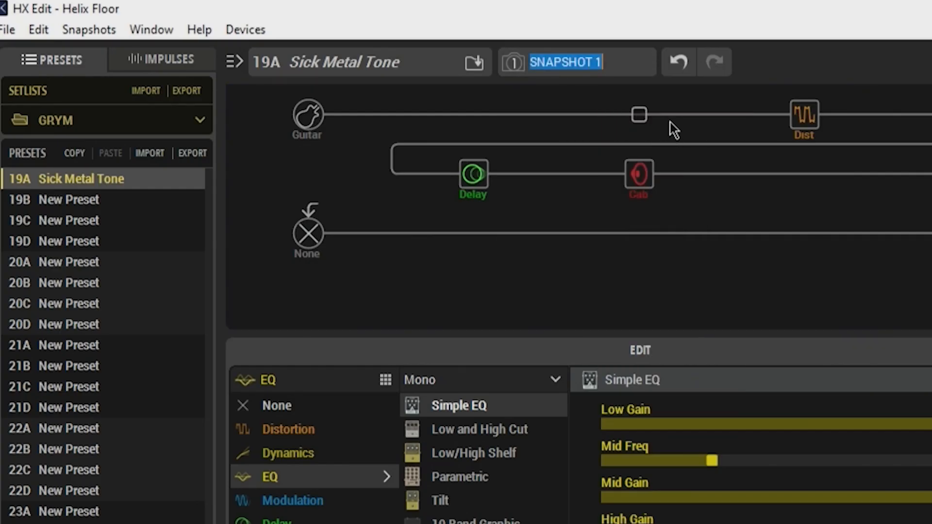
{"action": "type", "text": "RHYTHJM"}
{"action": "key", "text": "BackSpace"}
{"action": "key", "text": "BackSpace"}
{"action": "type", "text": "M"}
{"action": "key", "text": "Return"}
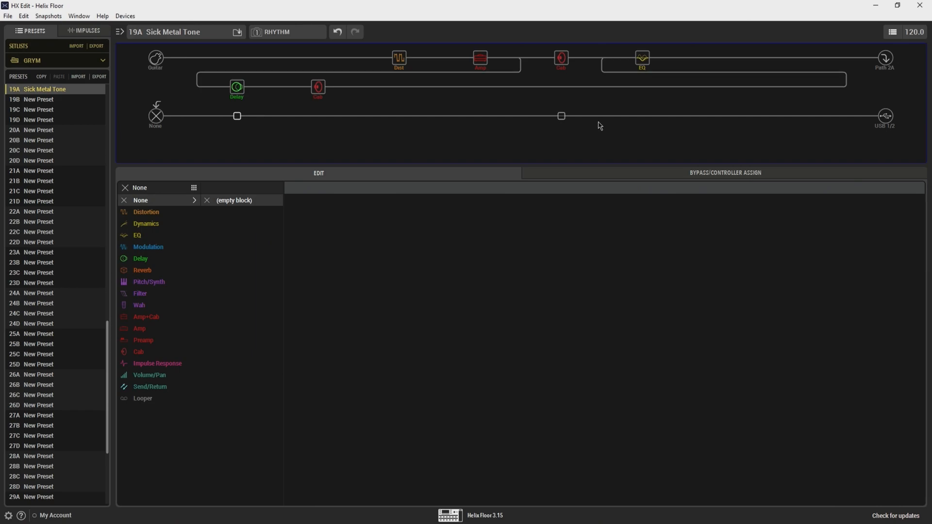
Step: Switch to Snapshot 2 and set the Level of the cab directly after the amp to -5.0 dB
{"action": "left_click", "coordinate": [286, 32]}
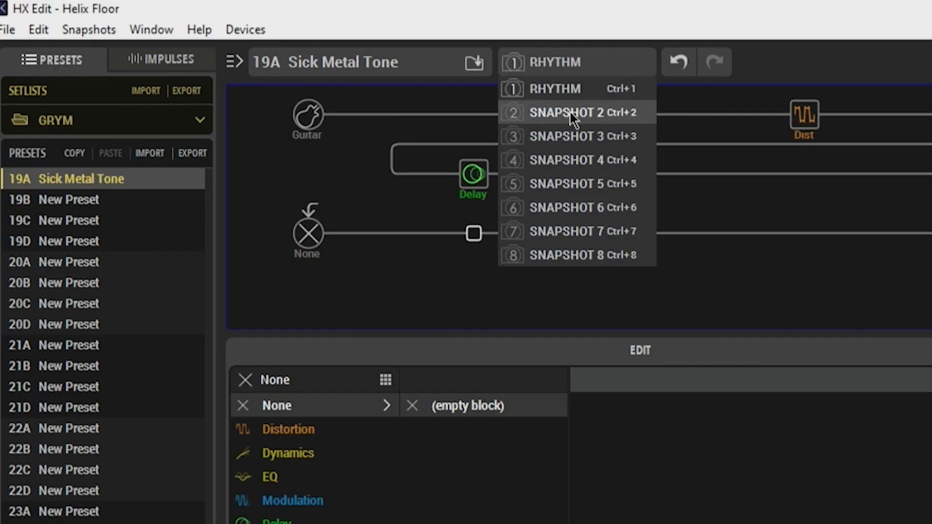
{"action": "left_click", "coordinate": [569, 111]}
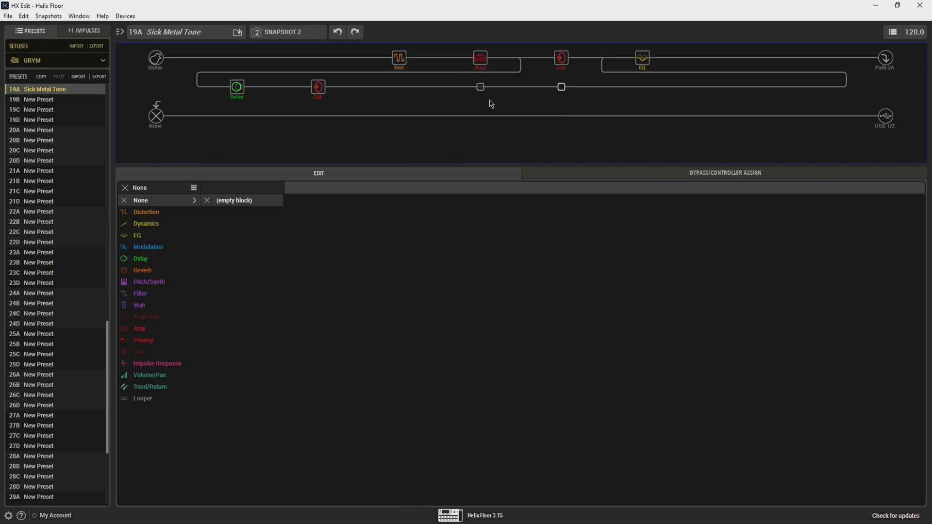
{"action": "left_click", "coordinate": [565, 65]}
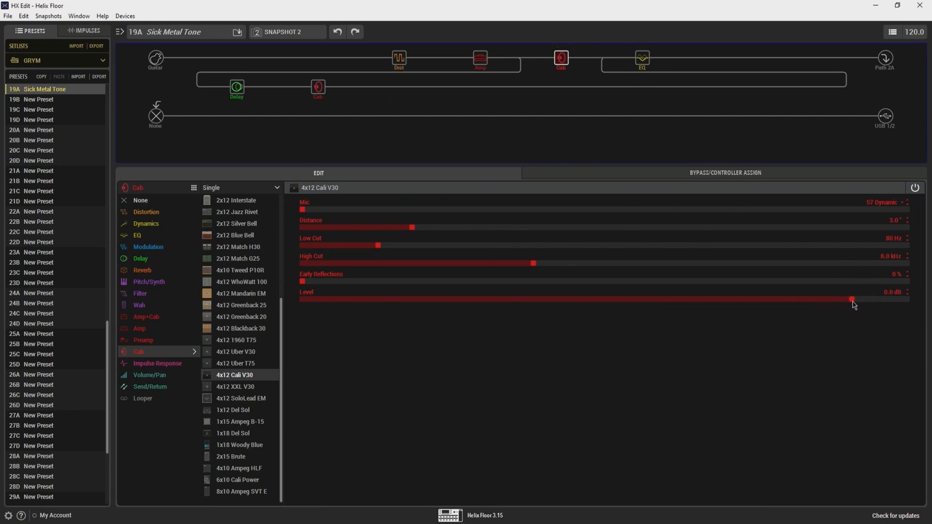
{"action": "left_click_drag", "start_coordinate": [853, 300], "coordinate": [806, 300]}
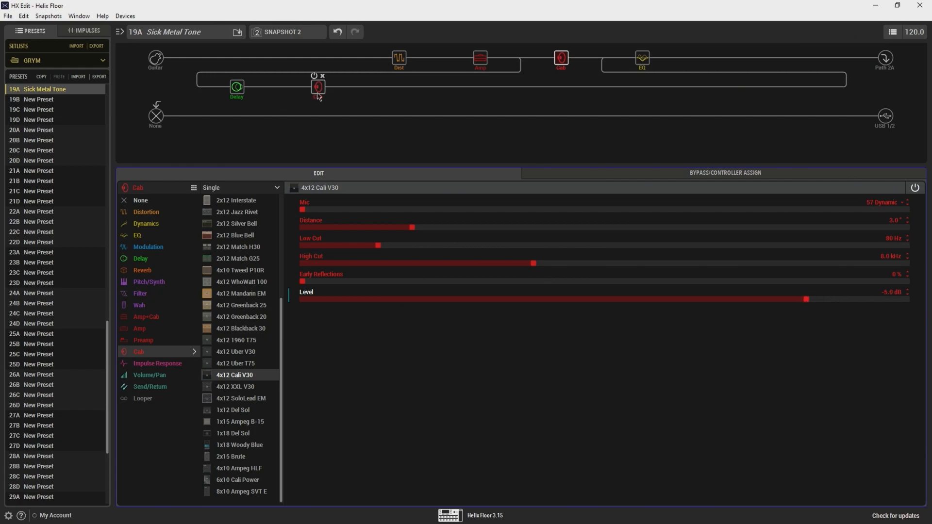
Step: Set the Level of the cab on the parallel branch to -5.0 dB
{"action": "left_click", "coordinate": [319, 95]}
{"action": "double_click", "coordinate": [895, 293]}
{"action": "type", "text": "-5"}
{"action": "key", "text": "Return"}
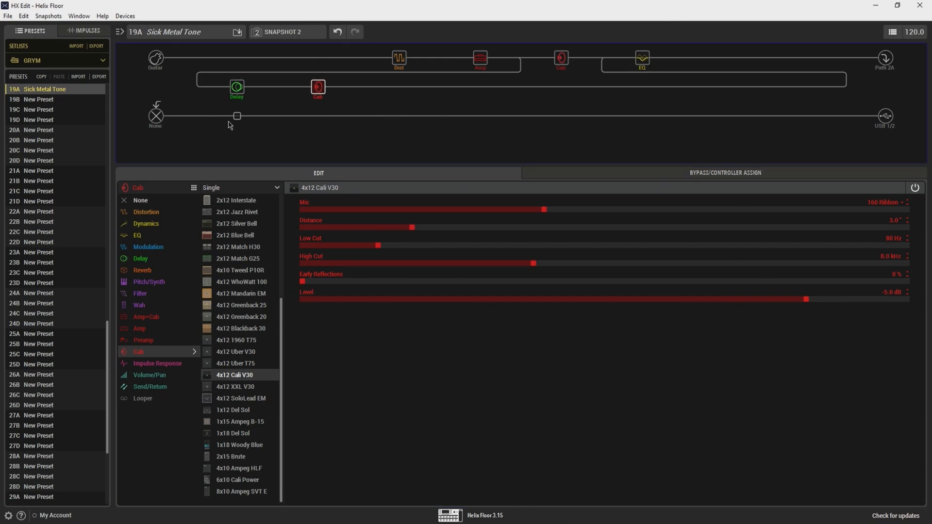
Step: Add a mono Simple Delay in the first block of the unused lower path
{"action": "left_click", "coordinate": [263, 114]}
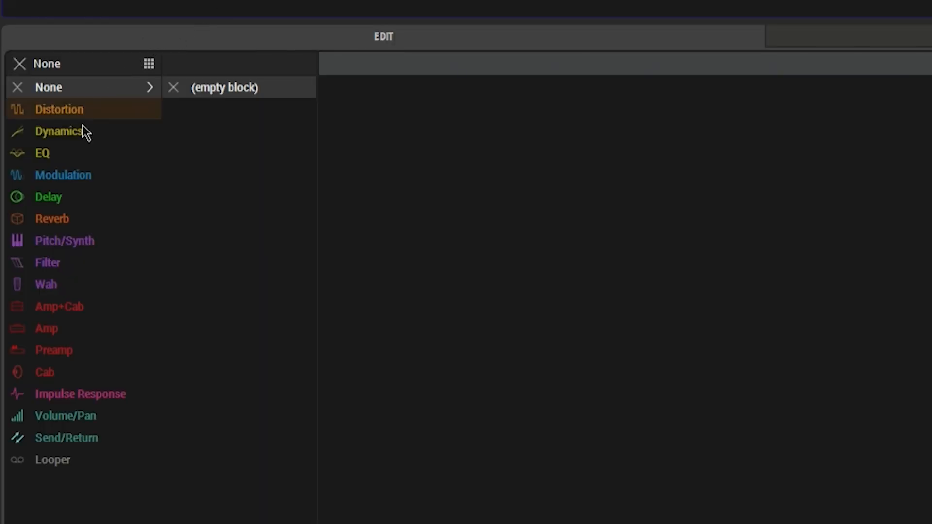
{"action": "left_click", "coordinate": [58, 198]}
{"action": "left_click", "coordinate": [209, 94]}
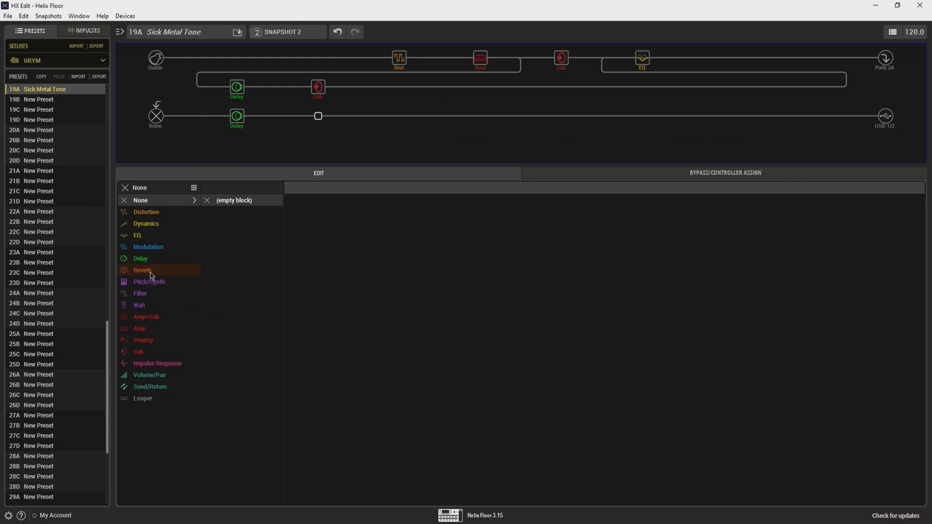
Step: Add a mono Double Tank reverb with a raised Decay after the lower path's delay, followed by a mono Chorus
{"action": "left_click", "coordinate": [71, 223]}
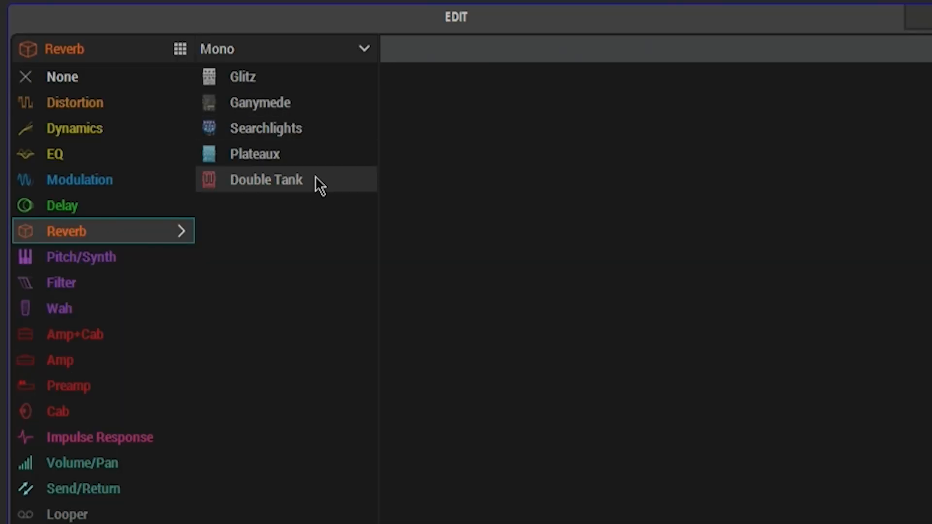
{"action": "left_click", "coordinate": [310, 185]}
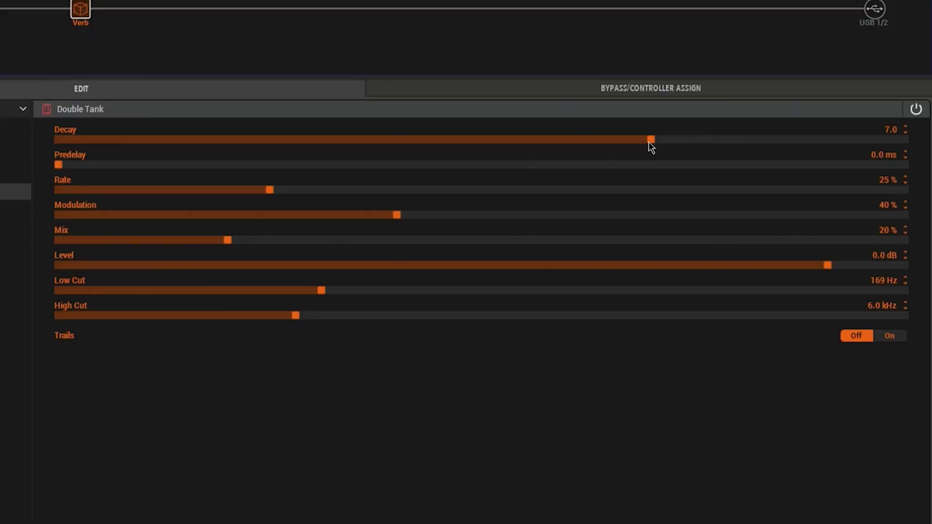
{"action": "left_click_drag", "start_coordinate": [648, 141], "coordinate": [691, 144]}
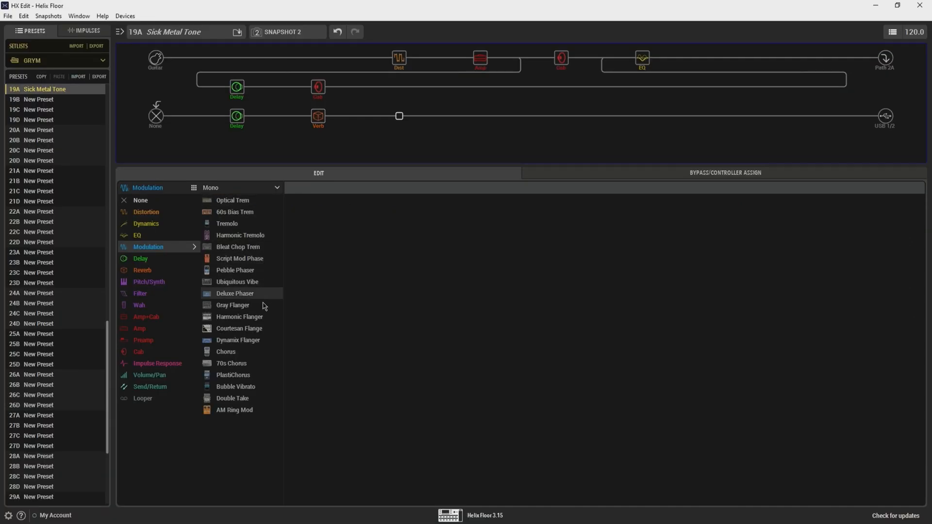
{"action": "left_click", "coordinate": [239, 353]}
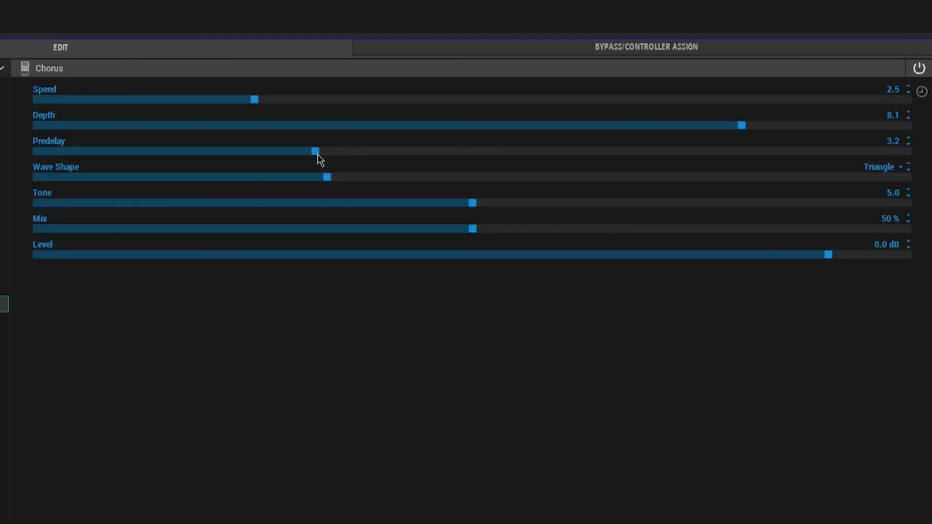
Step: Set the Chorus Predelay to 1.0 and lower its Mix
{"action": "left_click_drag", "start_coordinate": [318, 153], "coordinate": [76, 154]}
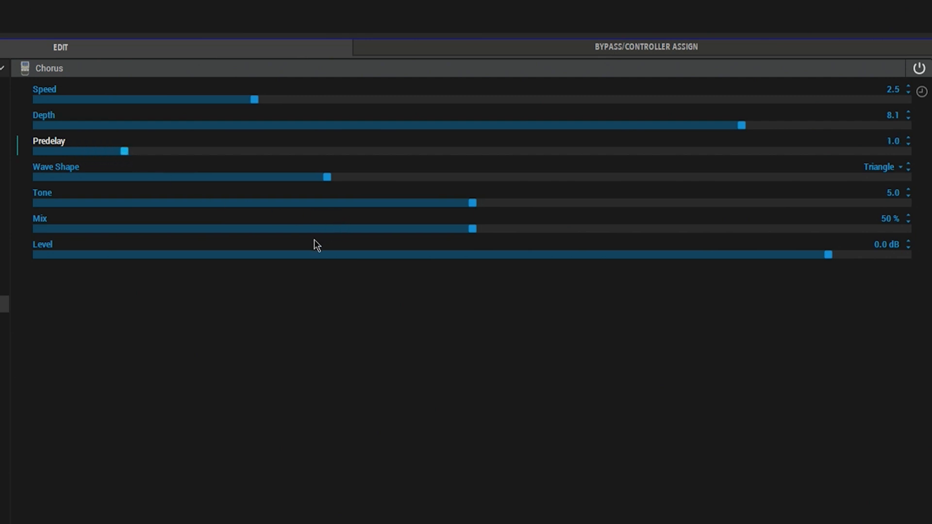
{"action": "left_click_drag", "start_coordinate": [477, 233], "coordinate": [250, 234]}
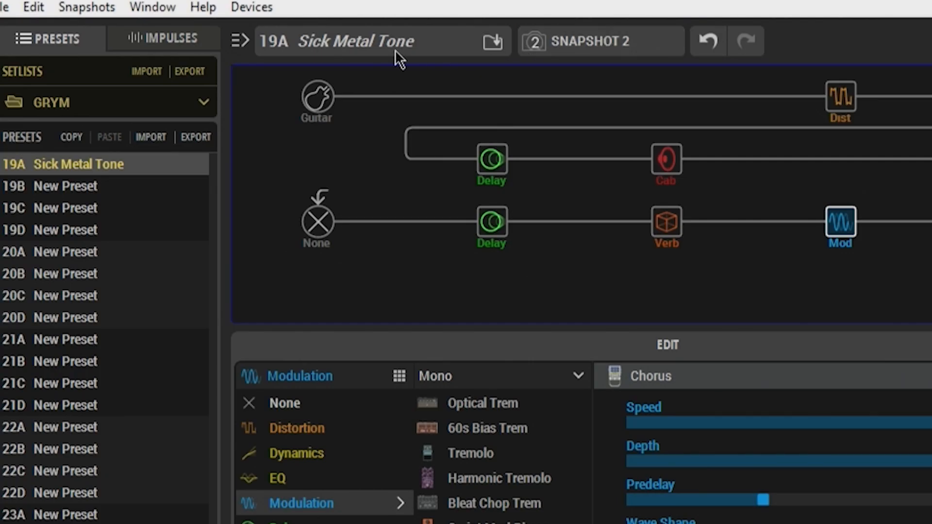
Step: Rename Snapshot 2 as LEAD
{"action": "right_click", "coordinate": [628, 48]}
{"action": "left_click", "coordinate": [681, 104]}
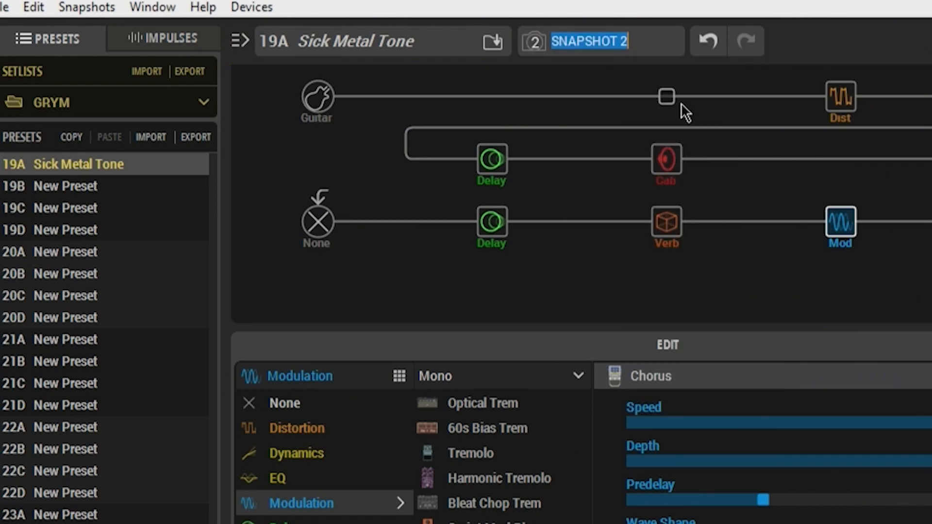
{"action": "type", "text": "LEAD"}
{"action": "key", "text": "Return"}
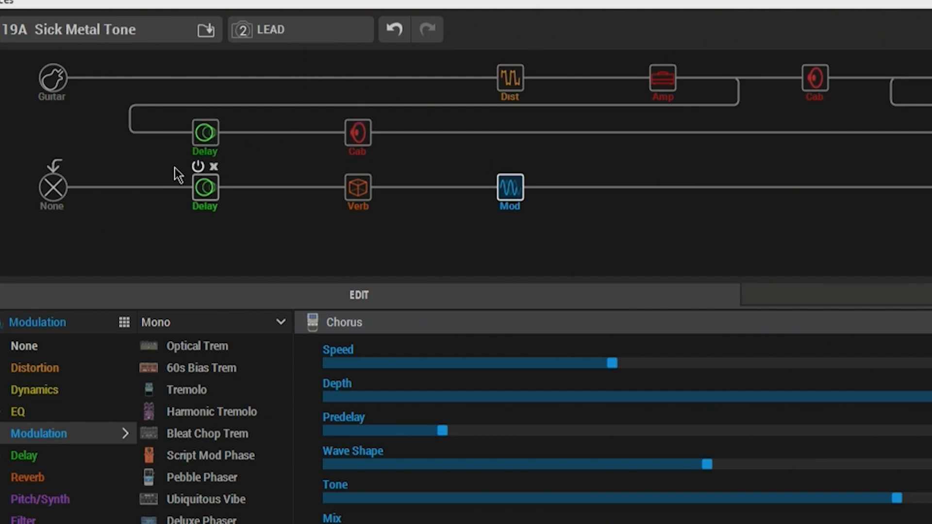
Step: Bypass the Simple Delay on the parallel branch in the LEAD snapshot and save the preset
{"action": "left_click", "coordinate": [214, 135]}
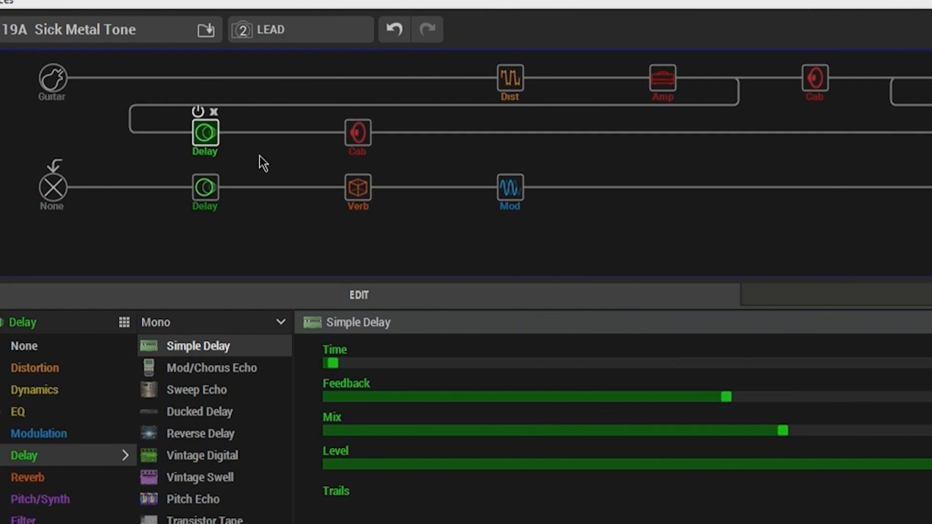
{"action": "left_click", "coordinate": [198, 112]}
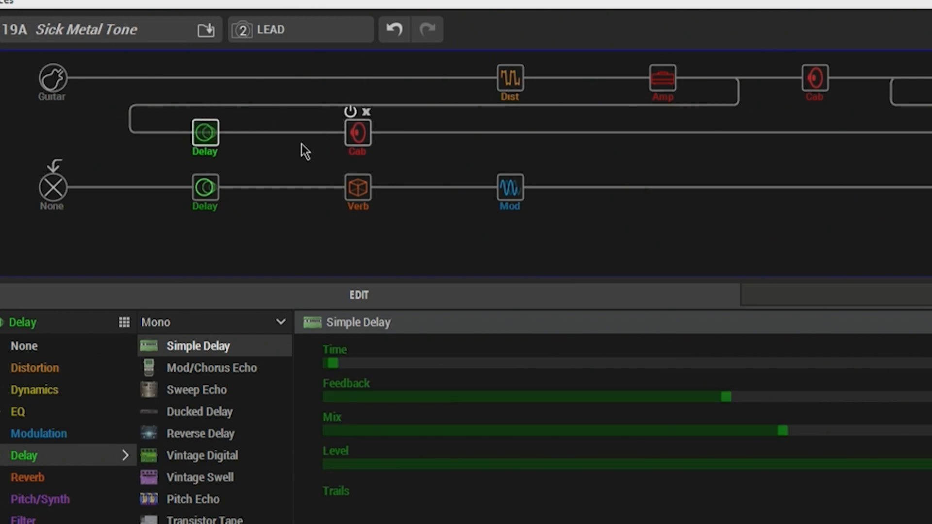
{"action": "key", "text": "ctrl+s"}
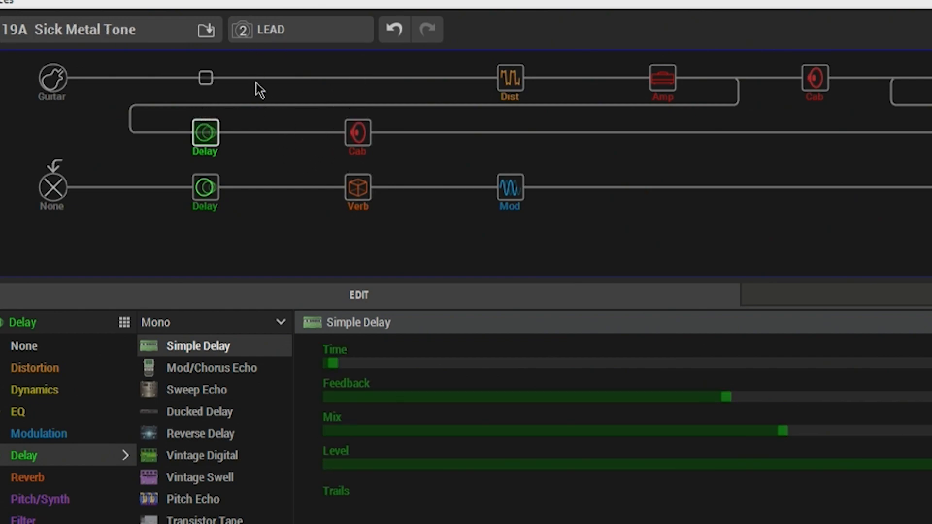
{"action": "left_click", "coordinate": [214, 193]}
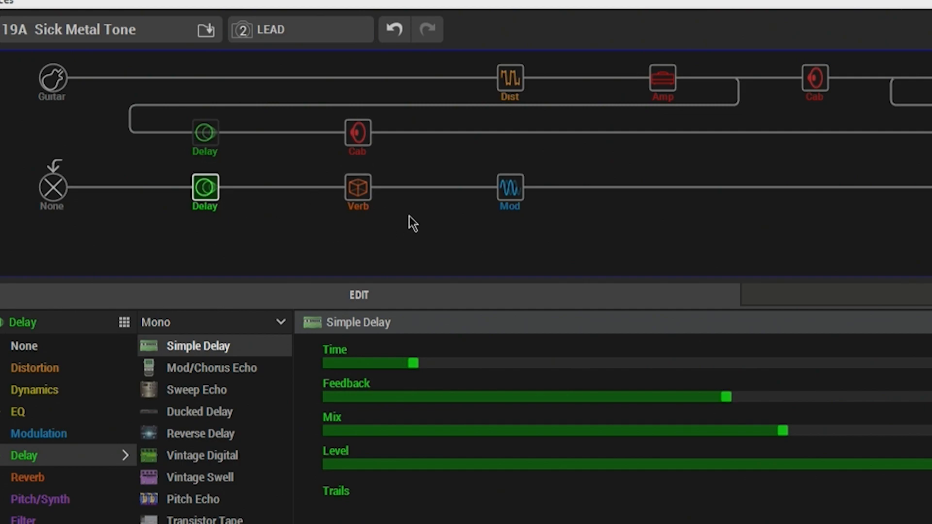
{"action": "left_click", "coordinate": [611, 200]}
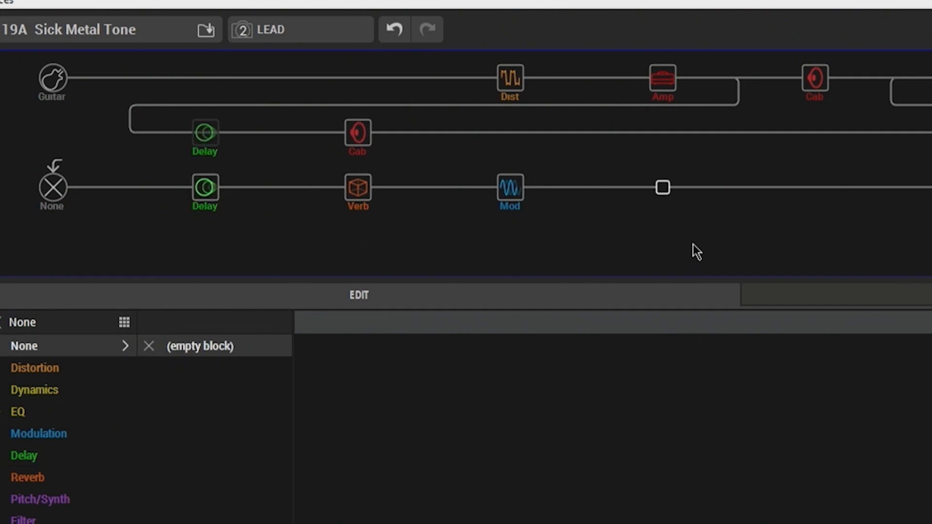
Step: Switch to the RHYTHM snapshot, bypass the lower path's delay, reverb and chorus there, and save the preset
{"action": "left_click", "coordinate": [322, 35]}
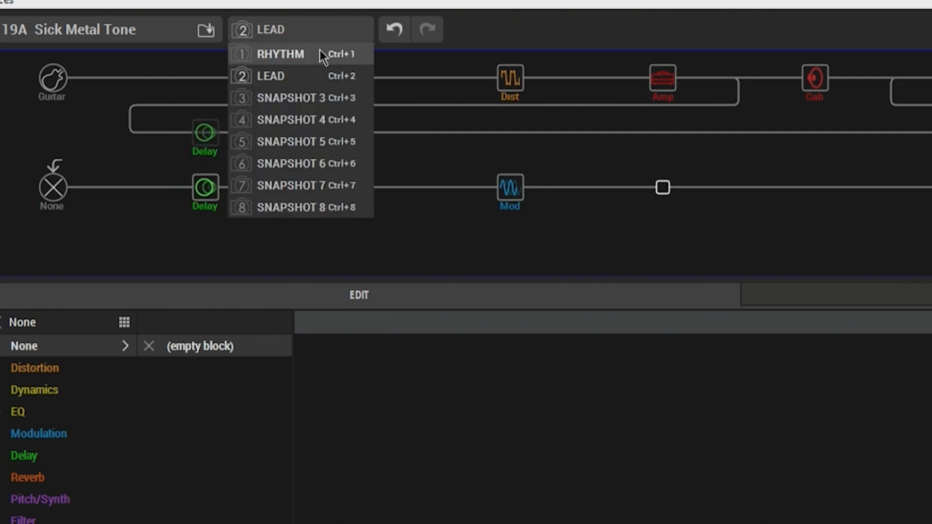
{"action": "left_click", "coordinate": [320, 51]}
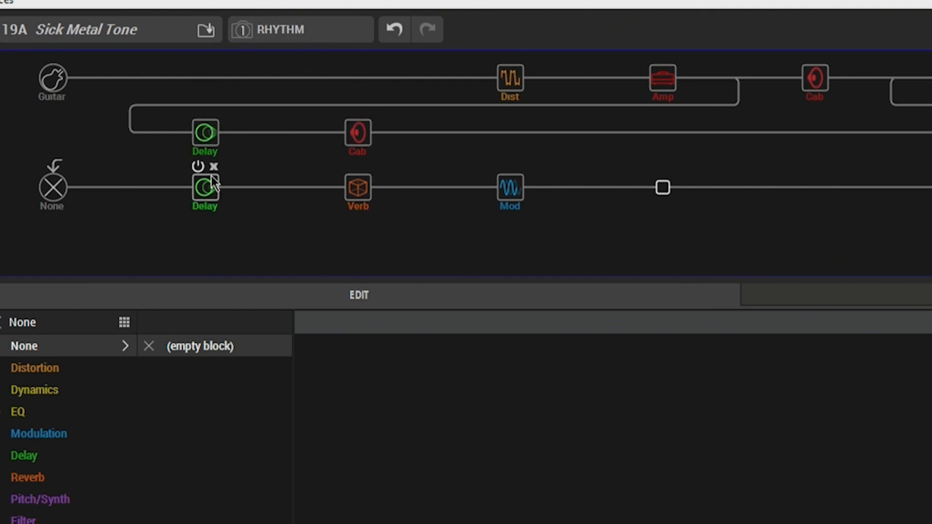
{"action": "left_click", "coordinate": [198, 166]}
{"action": "left_click", "coordinate": [350, 167]}
{"action": "left_click", "coordinate": [505, 168]}
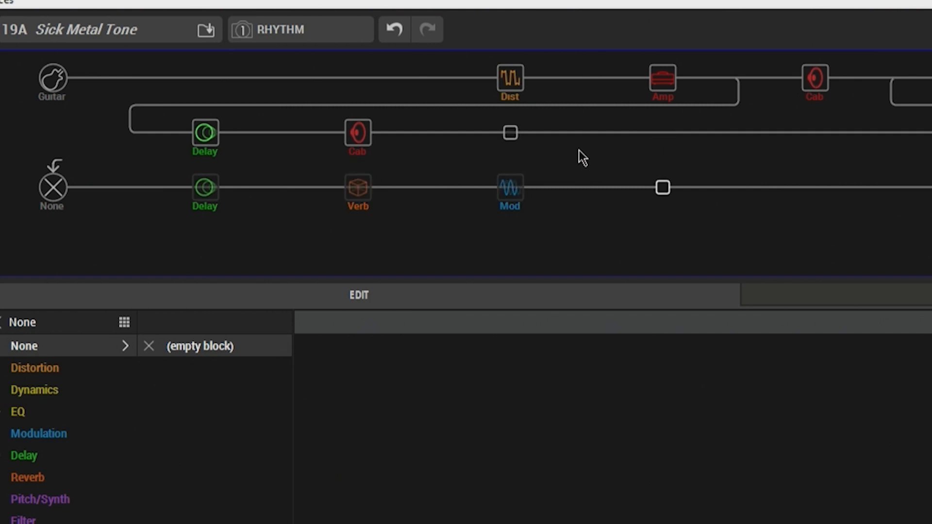
{"action": "key", "text": "ctrl+s"}
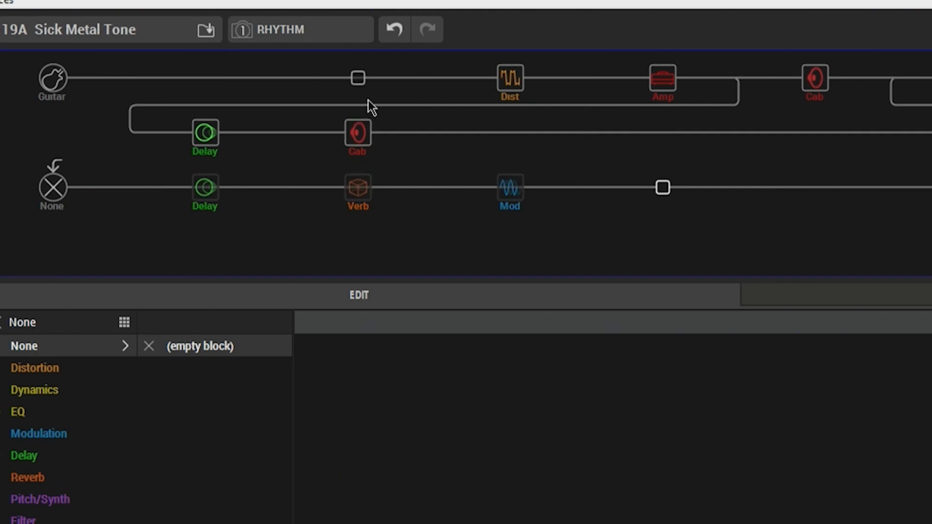
Step: In the LEAD snapshot, set the lower path's Simple Delay Time to 600 ms and reduce its Mix
{"action": "left_click", "coordinate": [298, 31]}
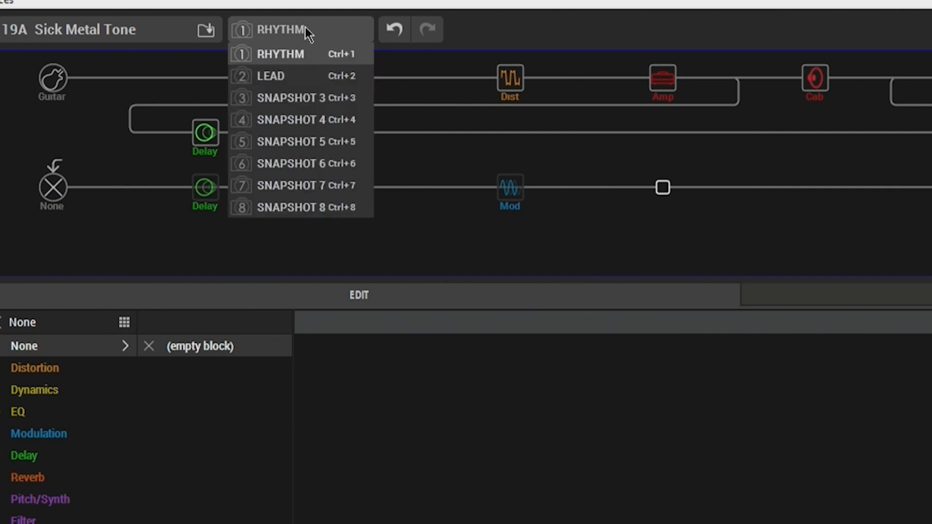
{"action": "left_click", "coordinate": [319, 75]}
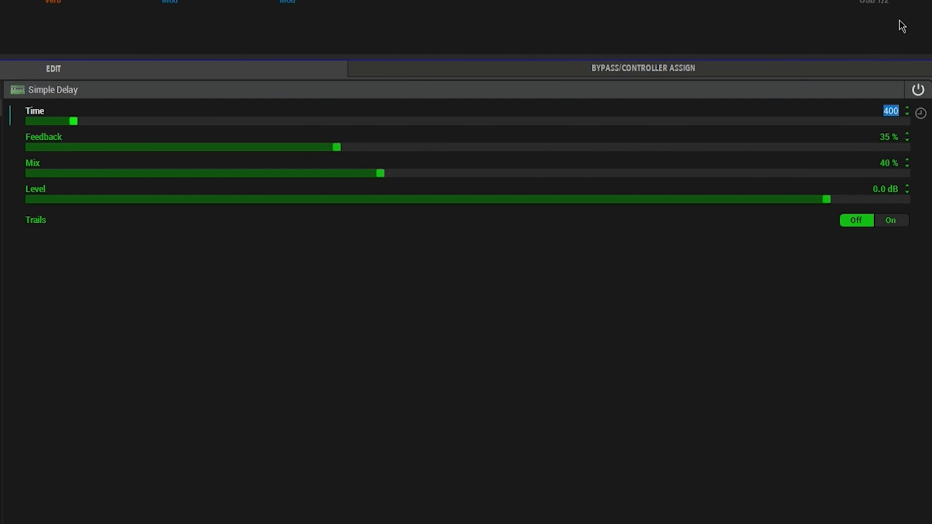
{"action": "type", "text": "600"}
{"action": "key", "text": "Return"}
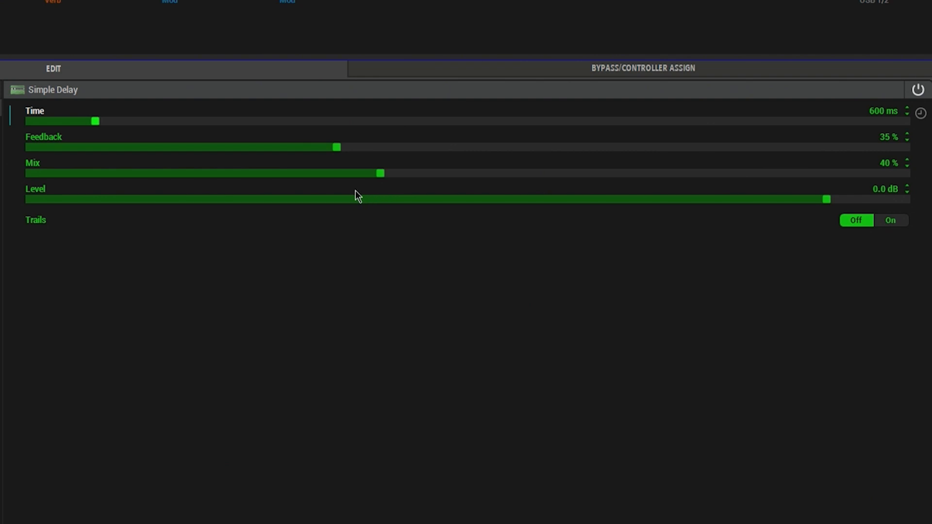
{"action": "left_click_drag", "start_coordinate": [381, 175], "coordinate": [315, 176]}
{"action": "left_click_drag", "start_coordinate": [248, 178], "coordinate": [206, 182]}
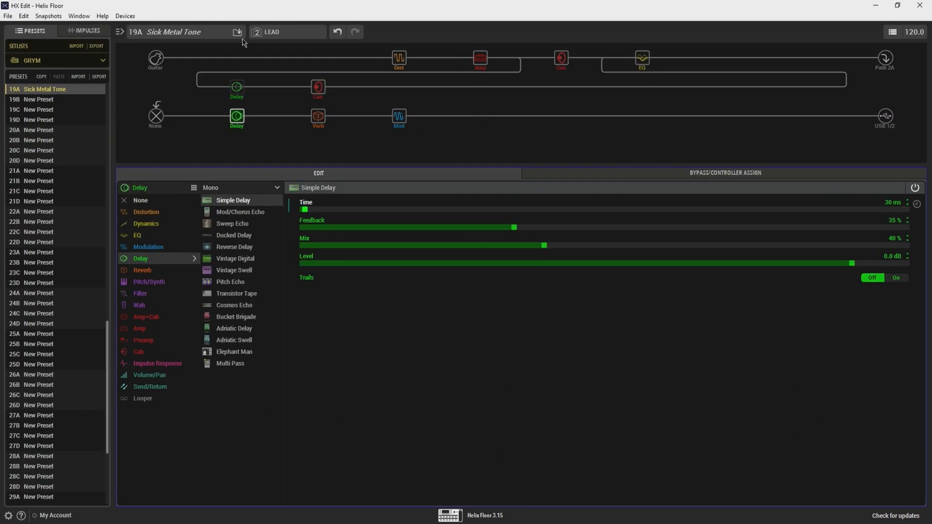
Step: Save the preset and add a mono Gray Flanger in the empty block after the lower path's chorus
{"action": "left_click", "coordinate": [495, 117]}
{"action": "key", "text": "ctrl+s"}
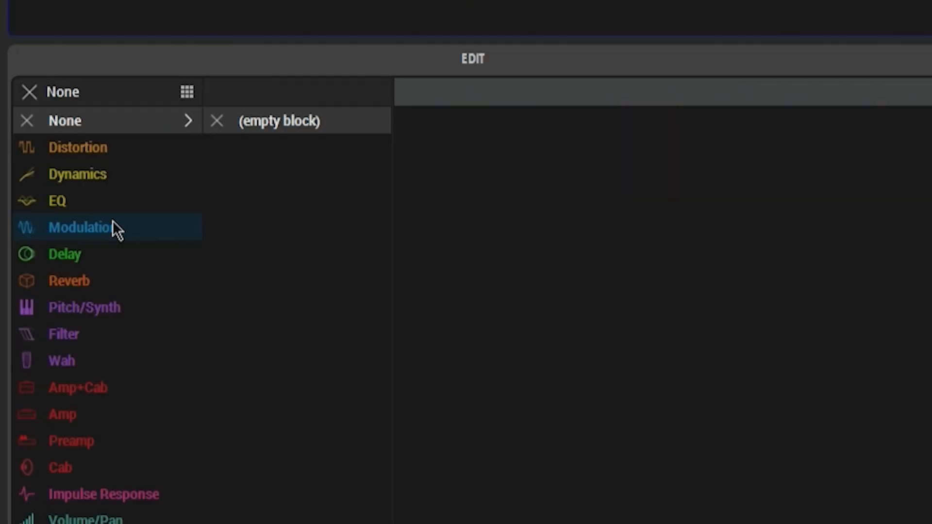
{"action": "left_click", "coordinate": [162, 247]}
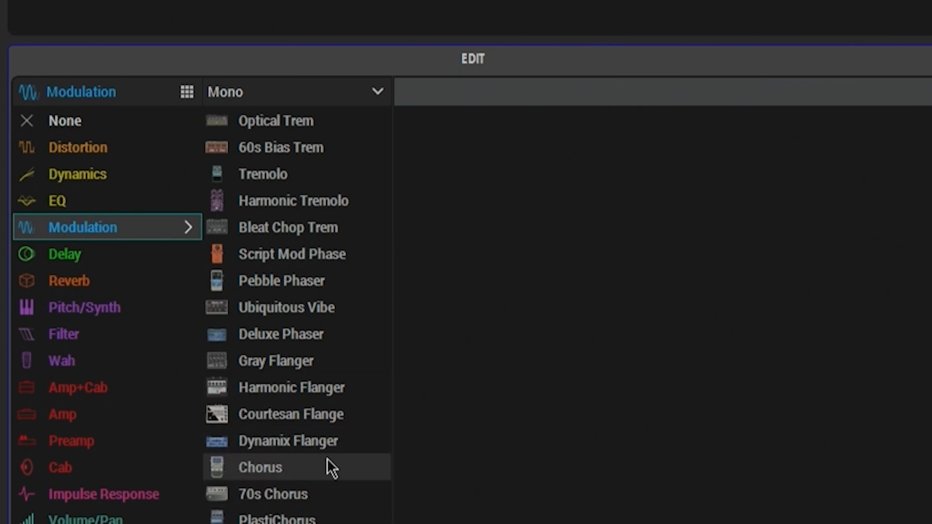
{"action": "left_click", "coordinate": [328, 365]}
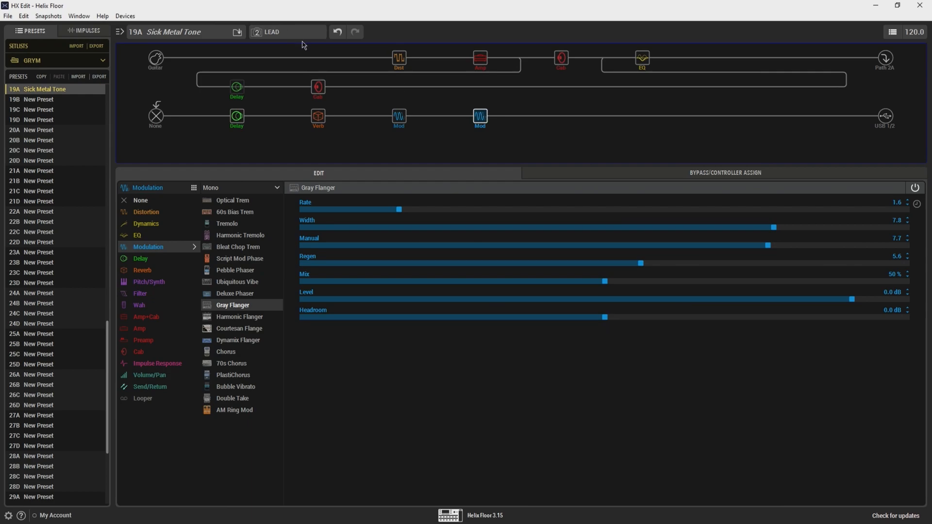
Step: Switch to Snapshot 3, bypass the lower path's delay, reverb and chorus there, and save the preset
{"action": "left_click", "coordinate": [279, 32]}
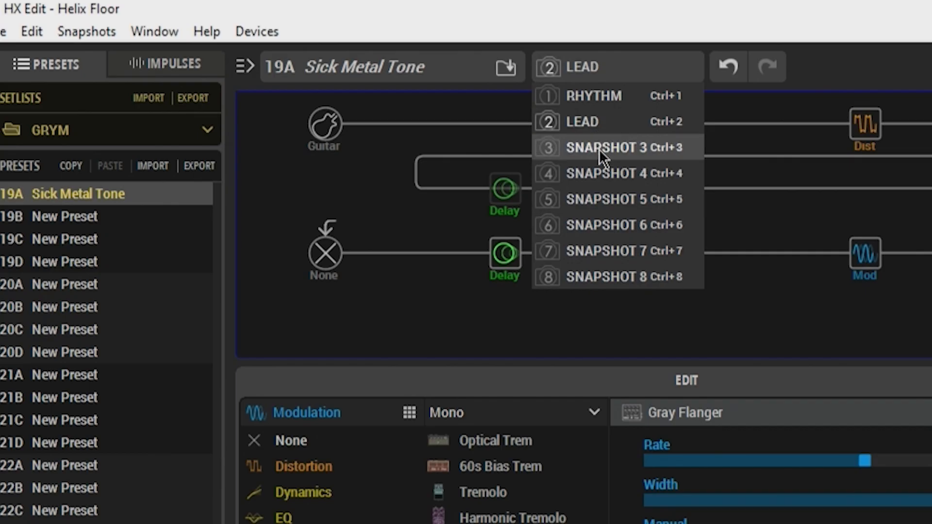
{"action": "left_click", "coordinate": [280, 69]}
{"action": "left_click", "coordinate": [505, 250]}
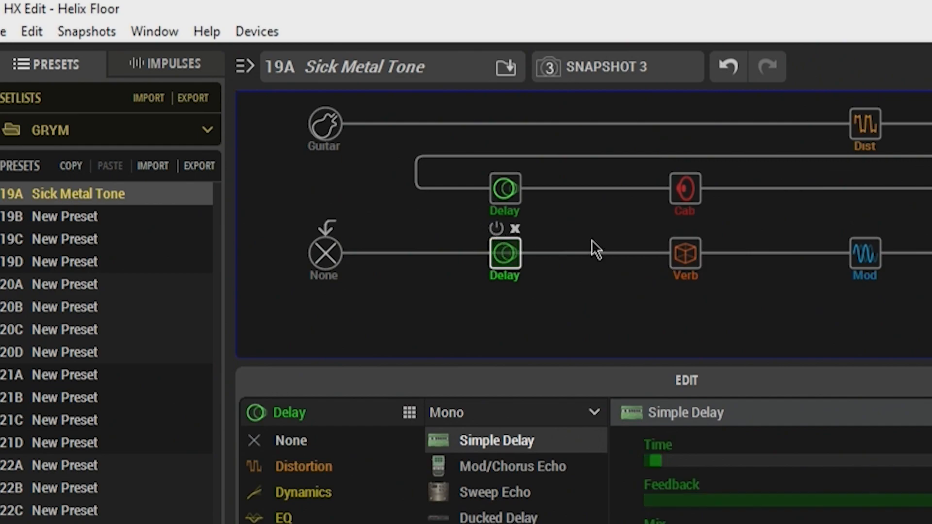
{"action": "left_click", "coordinate": [677, 228]}
{"action": "left_click", "coordinate": [857, 228]}
{"action": "key", "text": "ctrl+s"}
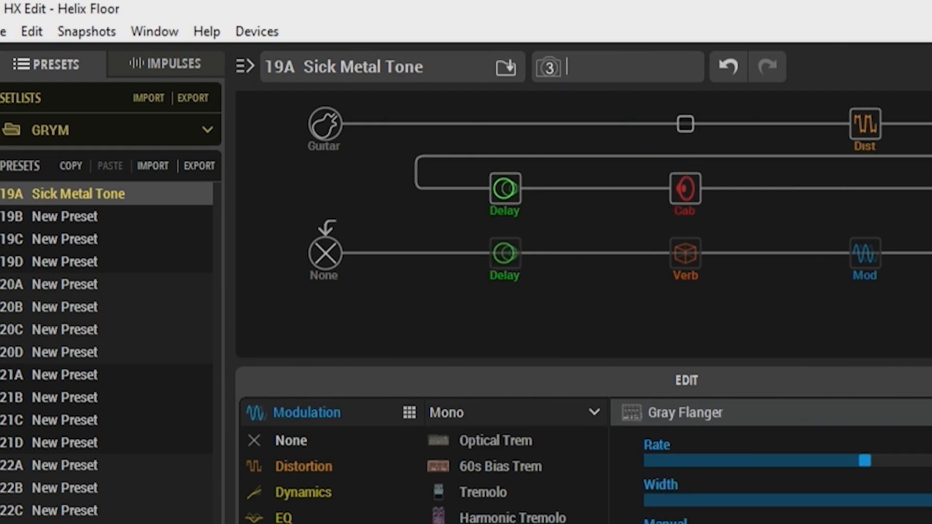
Step: Rename Snapshot 3 as FLANGE and save the preset
{"action": "type", "text": "FLANGE"}
{"action": "key", "text": "Return"}
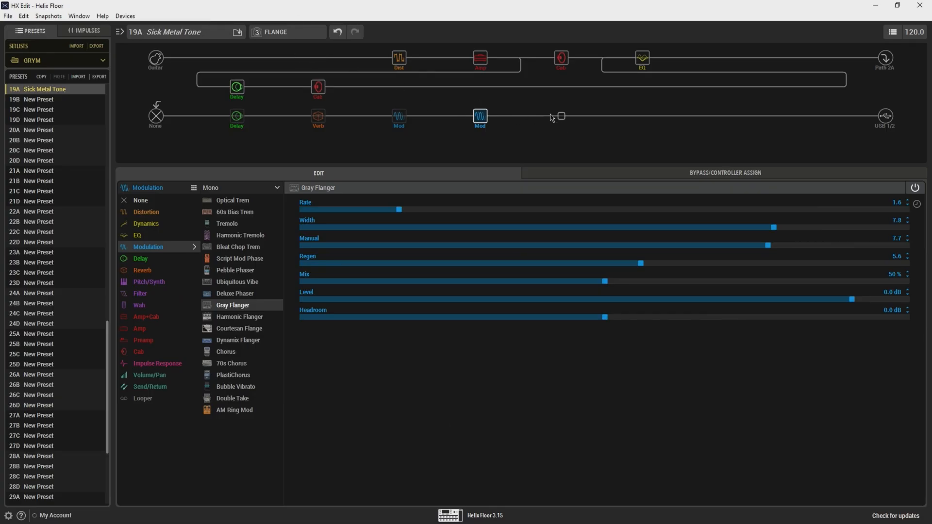
{"action": "key", "text": "ctrl+s"}
Step: Bypass the Gray Flanger in the RHYTHM snapshot and switch to the LEAD snapshot
{"action": "left_click", "coordinate": [304, 34]}
{"action": "left_click", "coordinate": [295, 45]}
{"action": "left_click", "coordinate": [478, 107]}
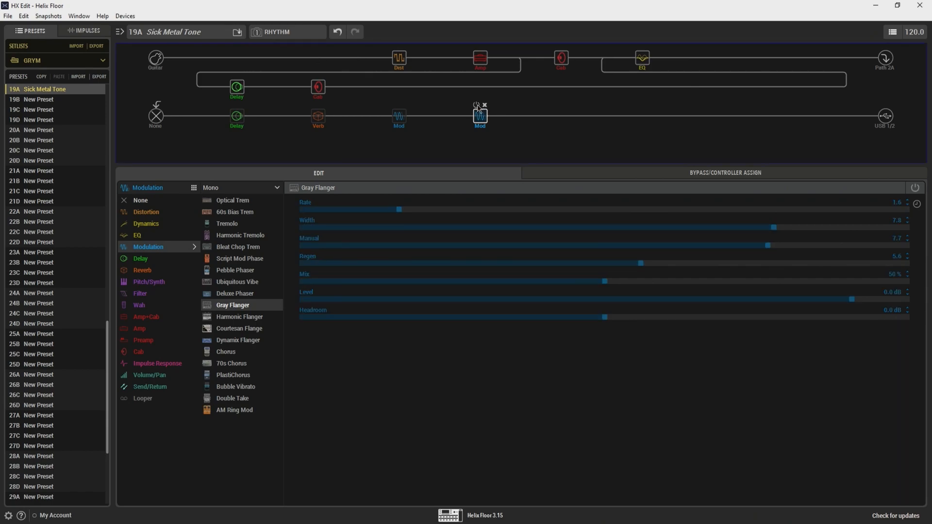
{"action": "left_click", "coordinate": [308, 32]}
{"action": "left_click", "coordinate": [285, 57]}
{"action": "mouse_move", "coordinate": [478, 112]}
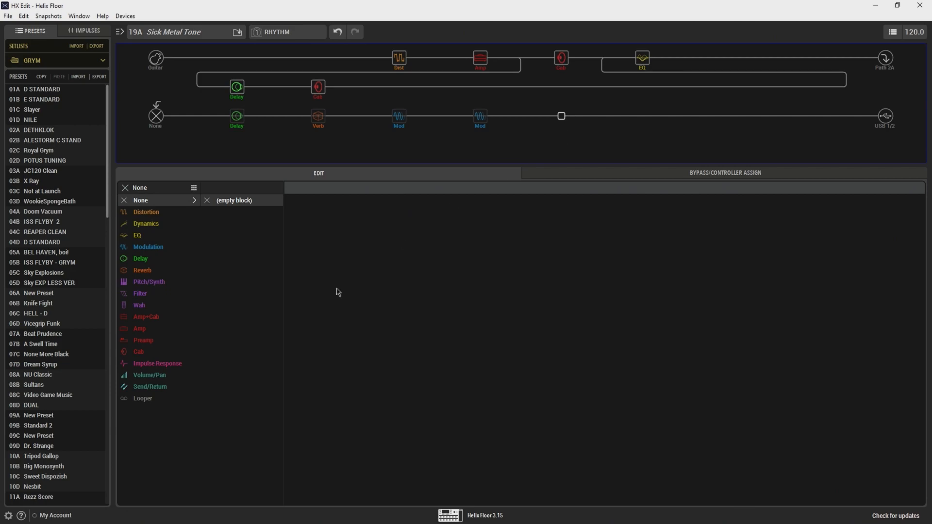
Step: Add a mono Gain block set to +5.0 dB after the flanger on the lower path and save the preset
{"action": "left_click", "coordinate": [149, 376]}
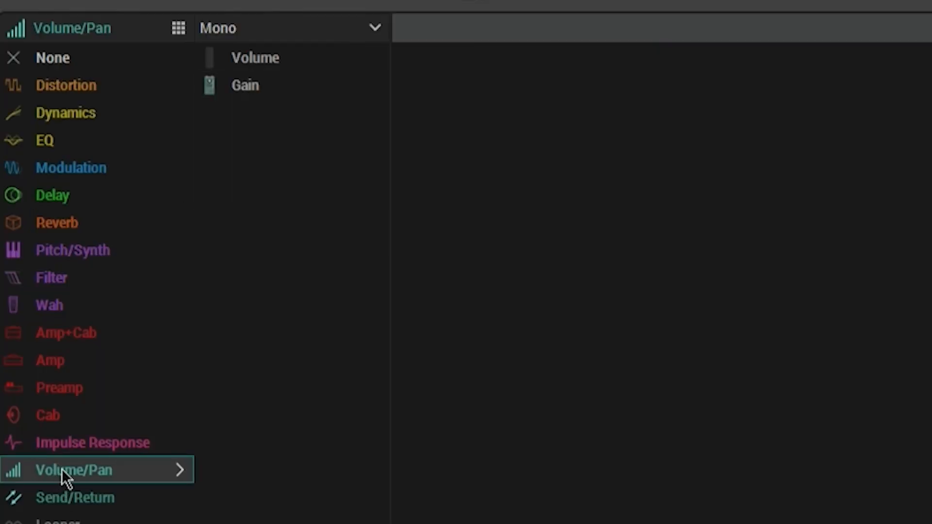
{"action": "left_click", "coordinate": [268, 97]}
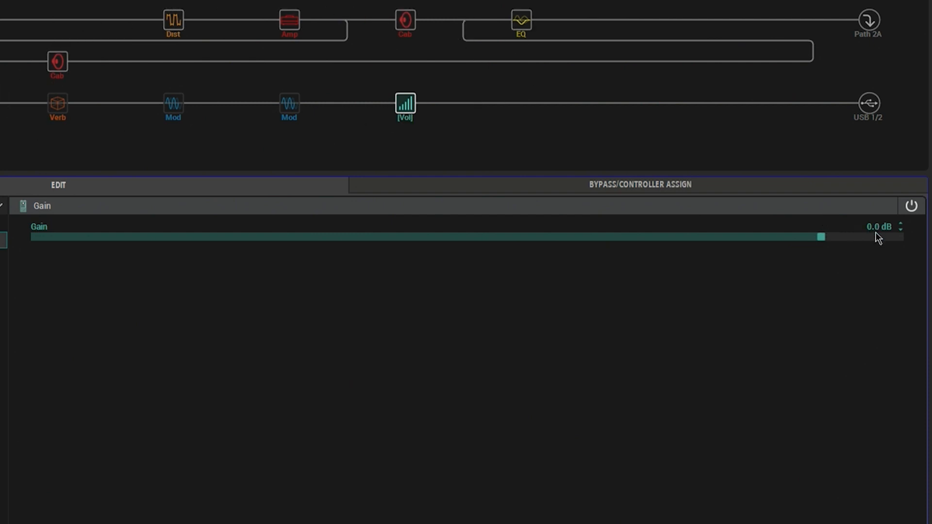
{"action": "left_click_drag", "start_coordinate": [833, 237], "coordinate": [849, 235]}
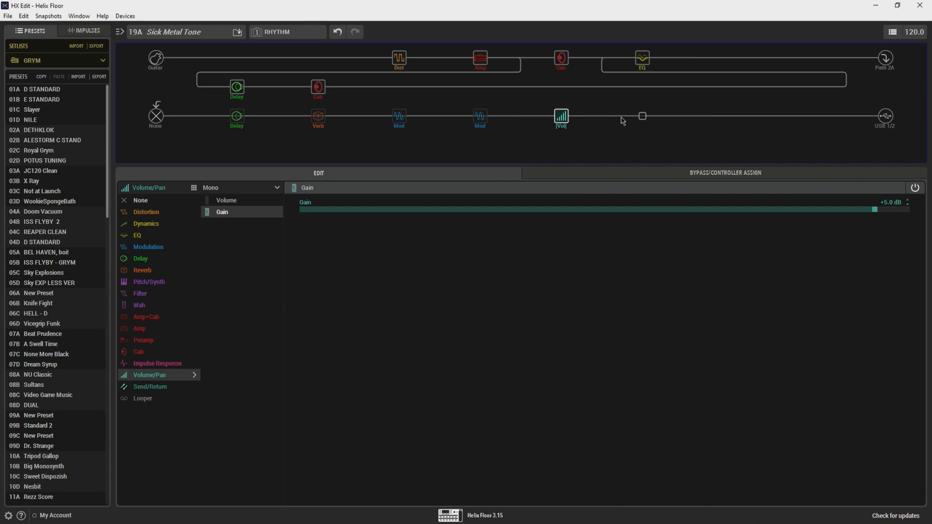
{"action": "key", "text": "ctrl+s"}
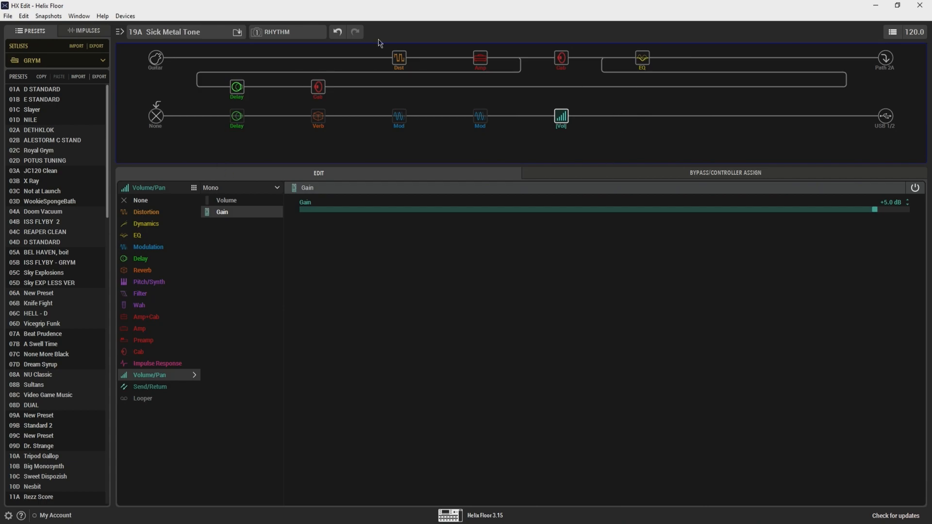